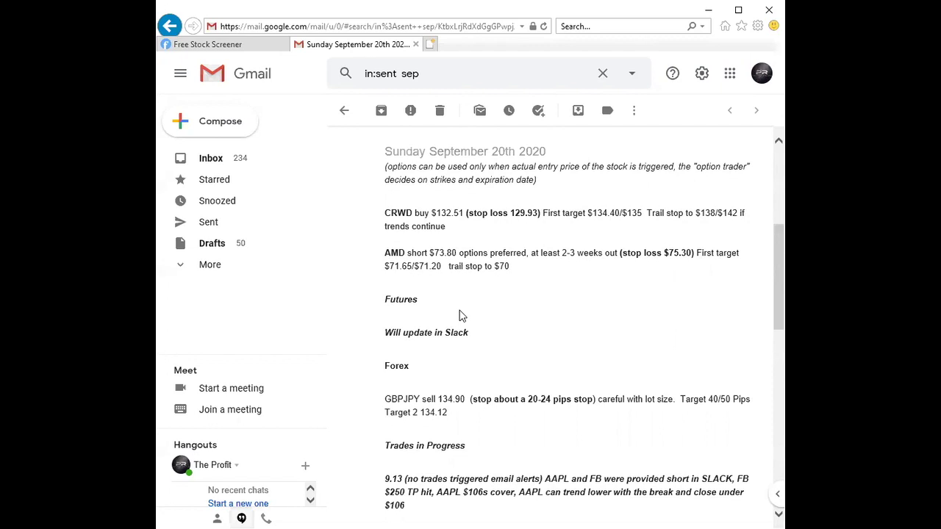
Review the September 20th 2020 email's stock picks, forex pick and trades in progress, including entries, stops and targets.
scroll(459, 316, "down", 3)
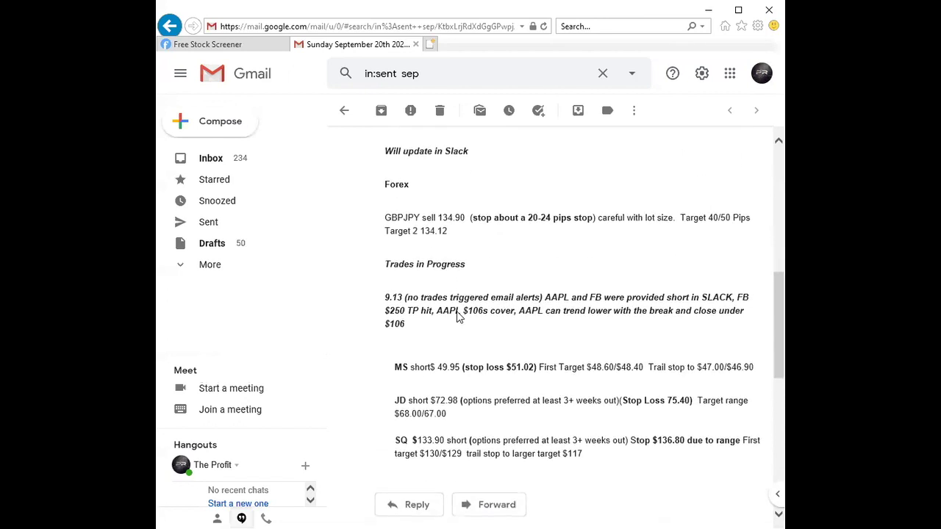
scroll(459, 317, "up", 4)
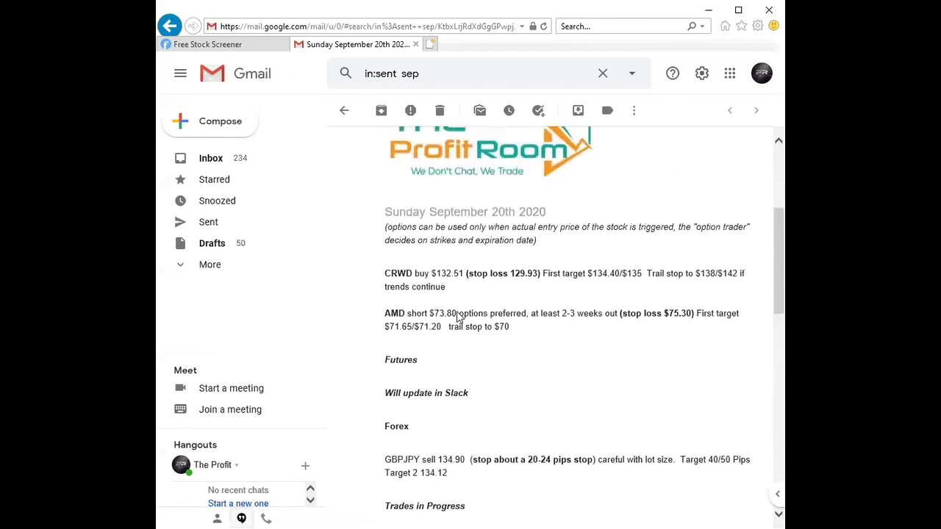
scroll(458, 316, "up", 2)
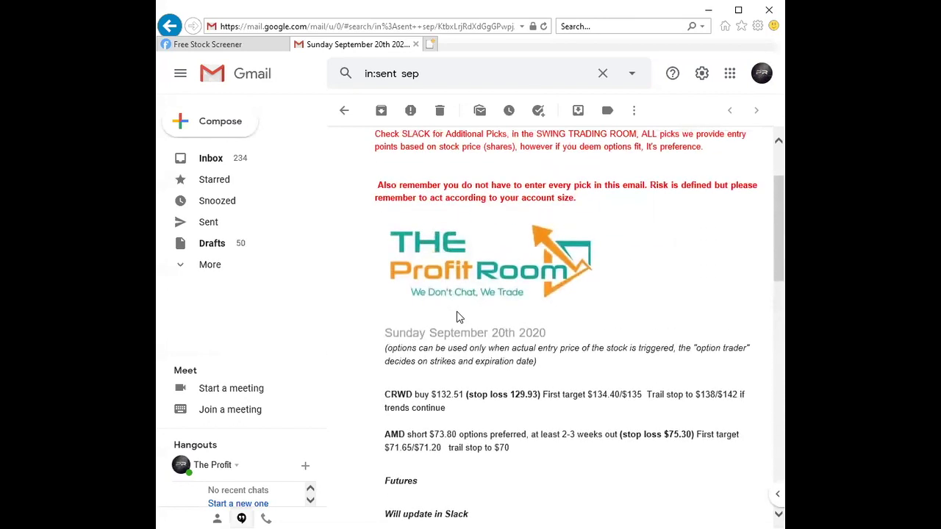
scroll(457, 317, "down", 3)
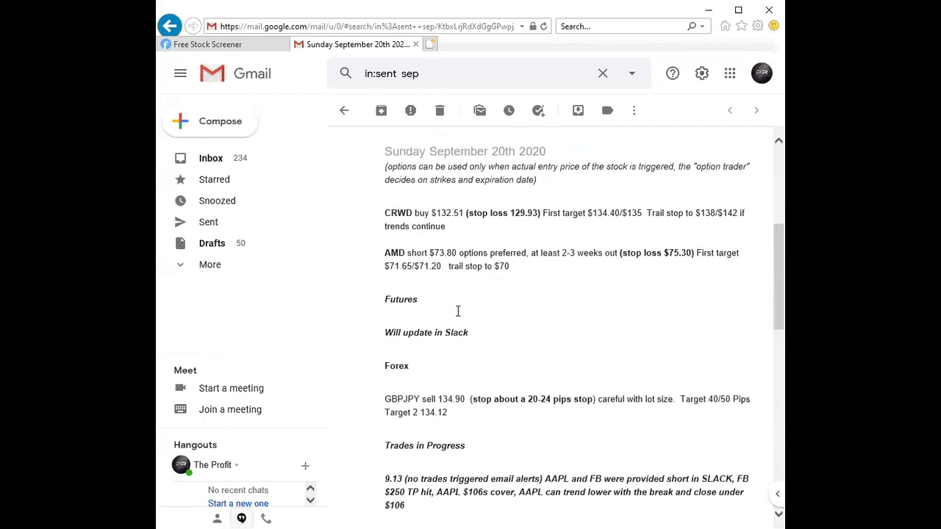
scroll(457, 311, "down", 3)
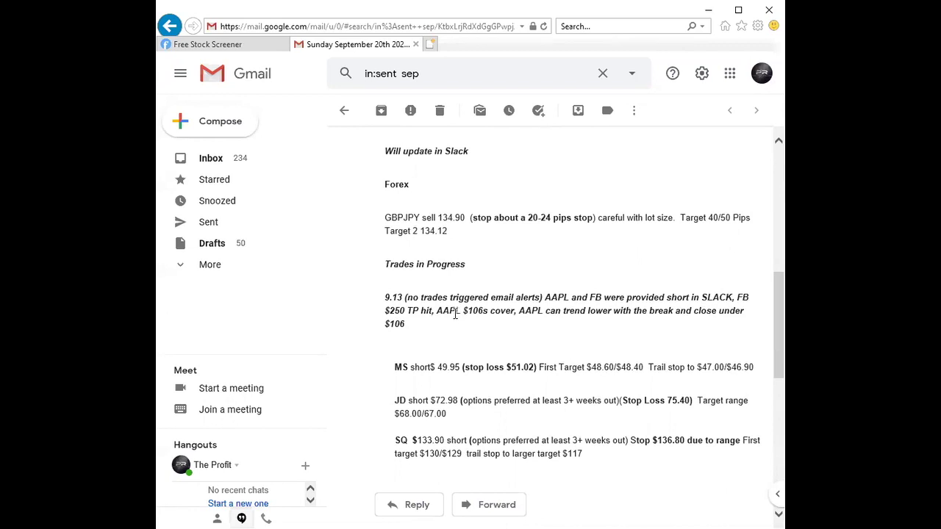
scroll(456, 314, "up", 1)
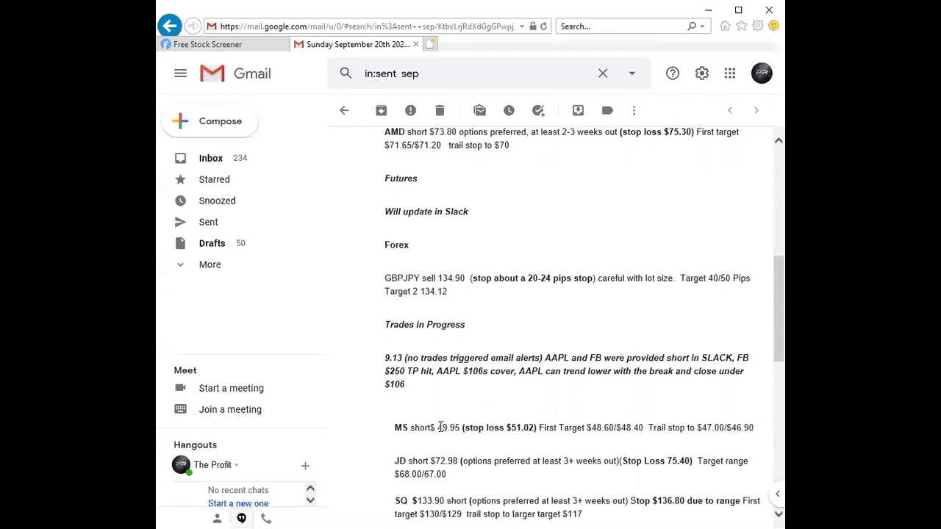
scroll(440, 427, "up", 2)
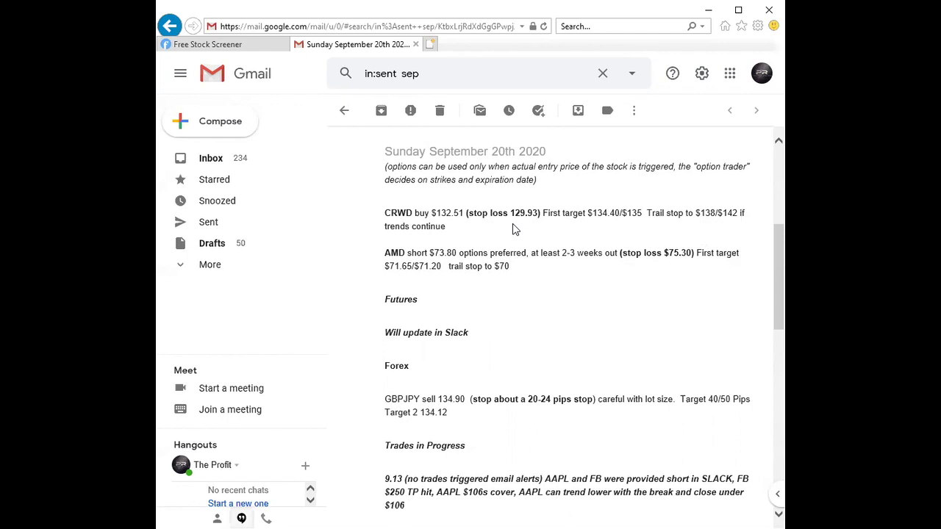
scroll(494, 340, "up", 1)
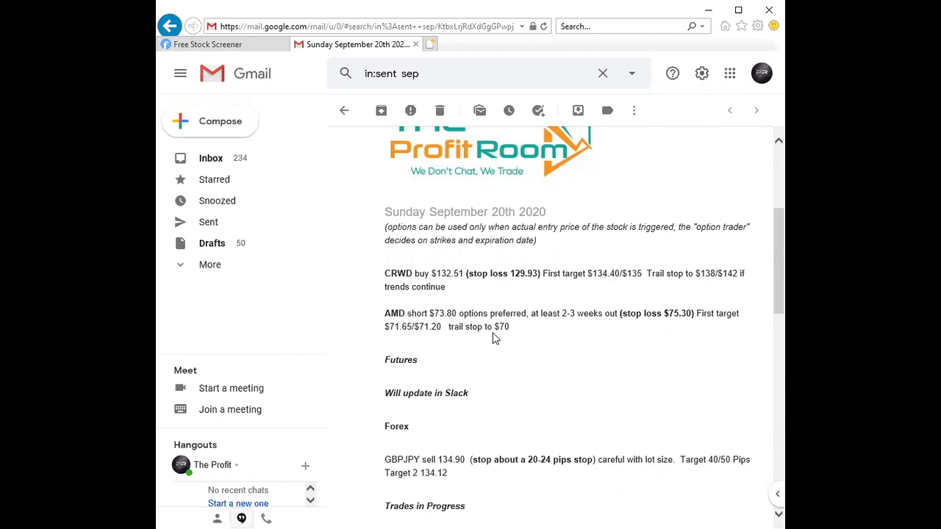
Switch to the Finviz stock screener and set both the current volume and average volume filters to Over 1M.
left_click(208, 44)
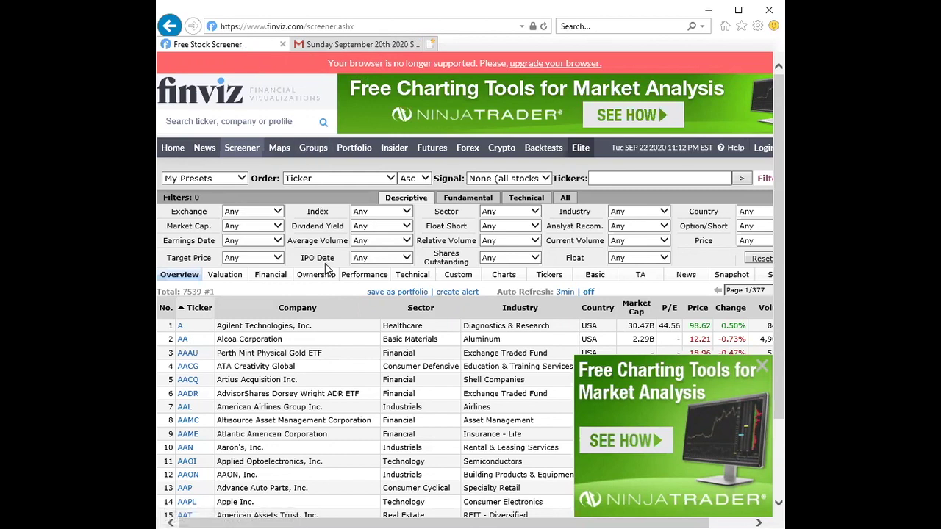
scroll(325, 269, "down", 2)
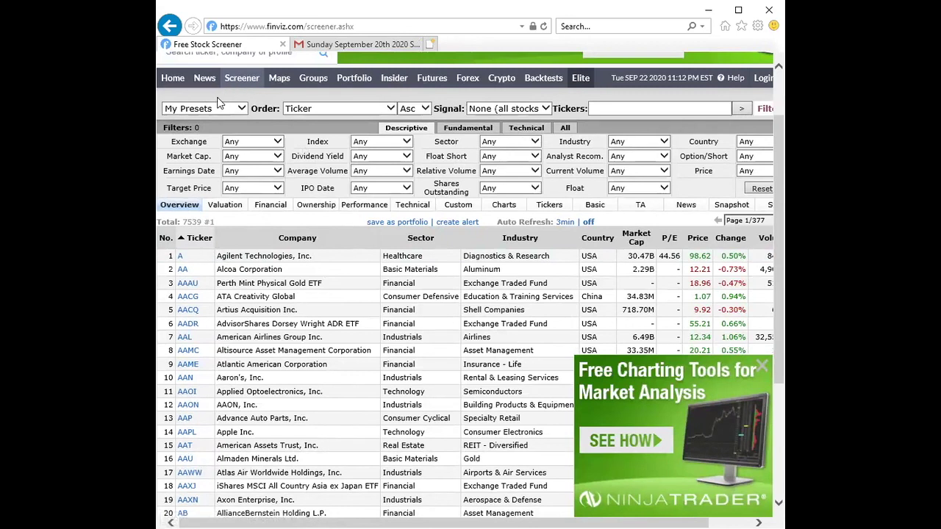
left_click(628, 171)
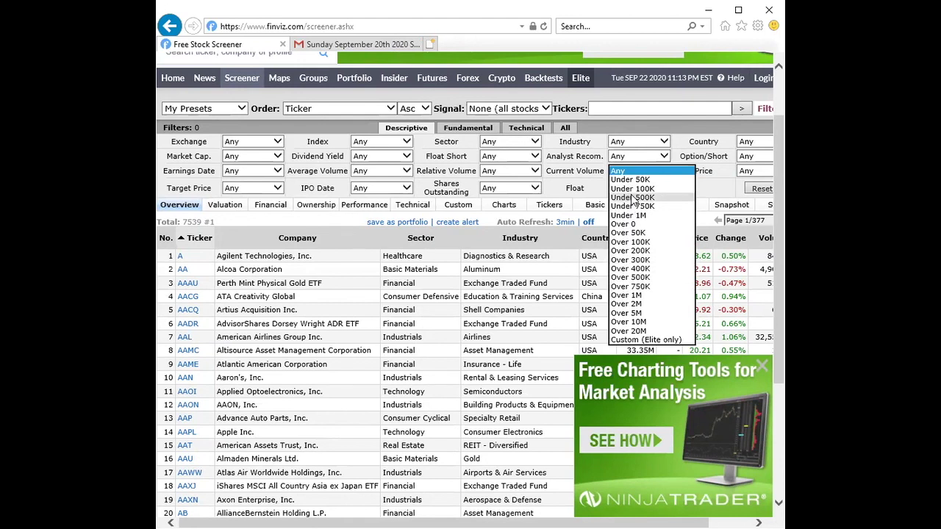
left_click(632, 297)
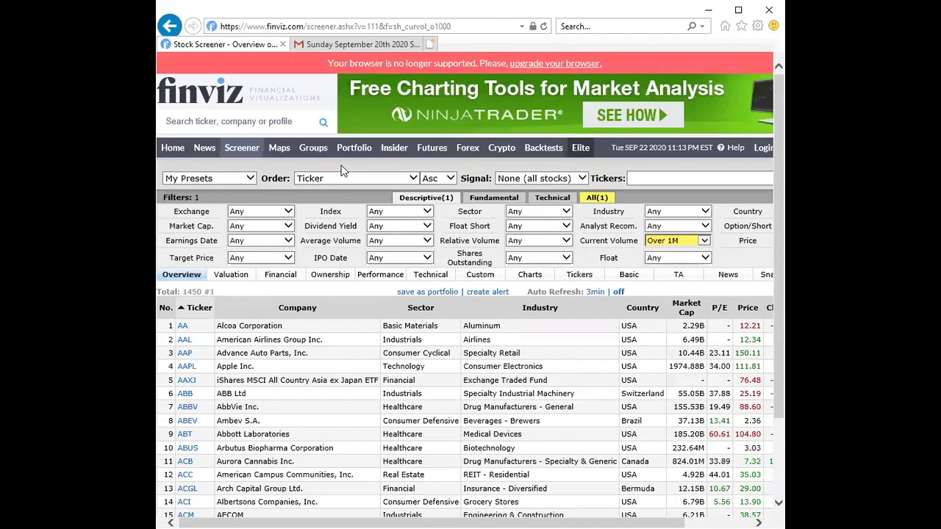
left_click(375, 245)
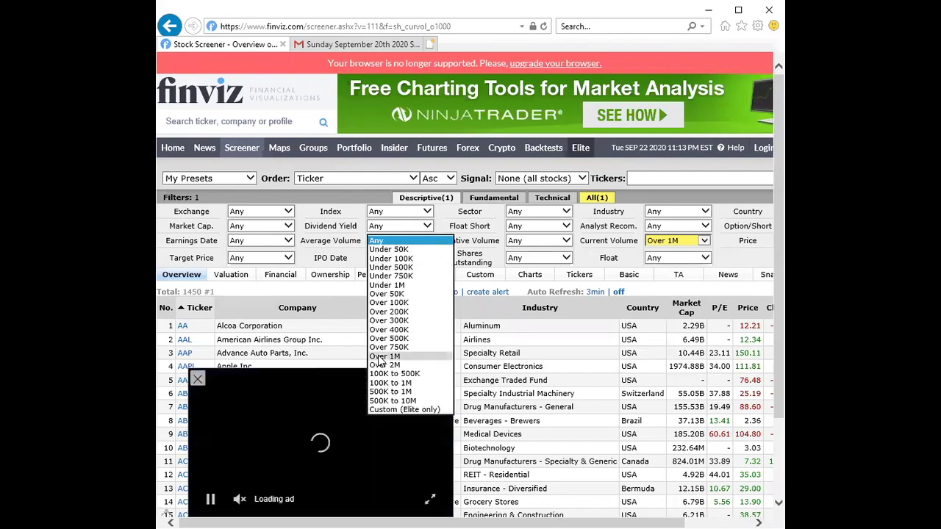
left_click(378, 357)
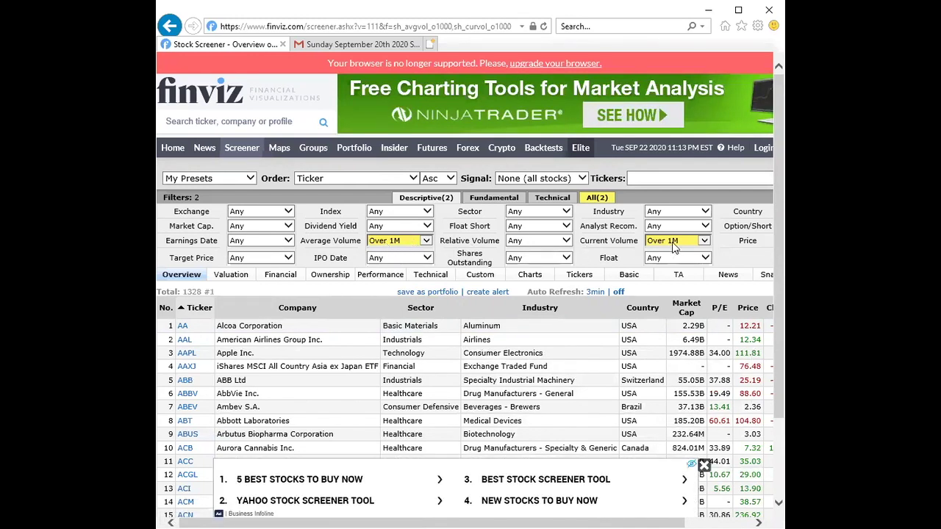
left_click(704, 468)
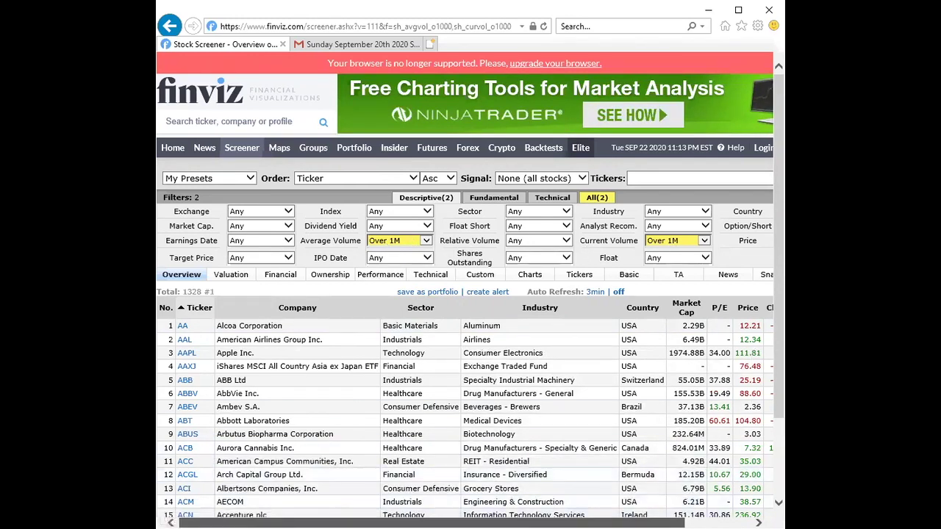
Add a technical filter for stocks whose performance is Month Up.
scroll(471, 368, "right", 3)
scroll(471, 368, "left", 3)
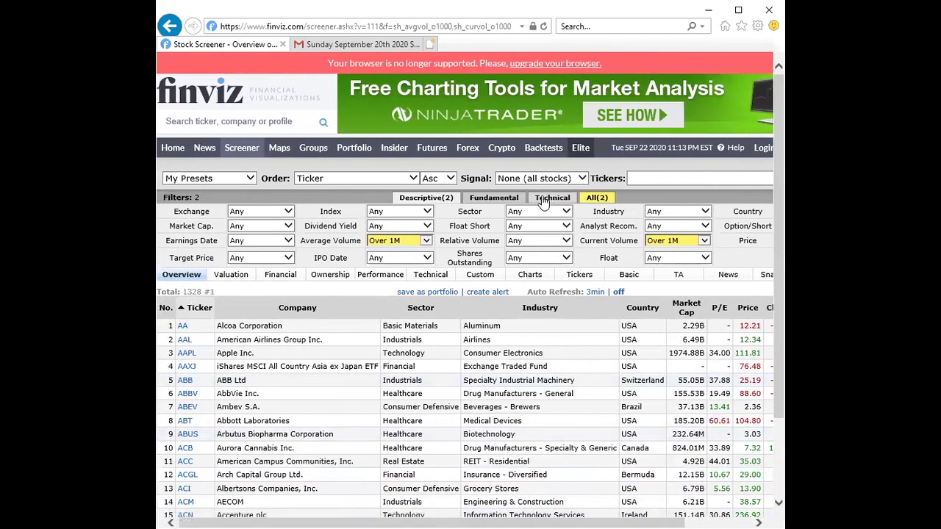
left_click(544, 200)
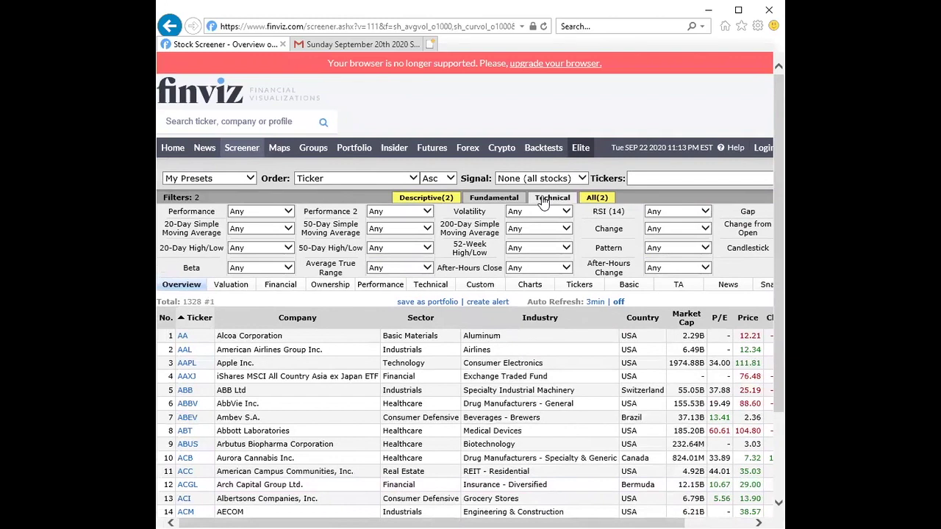
left_click(280, 214)
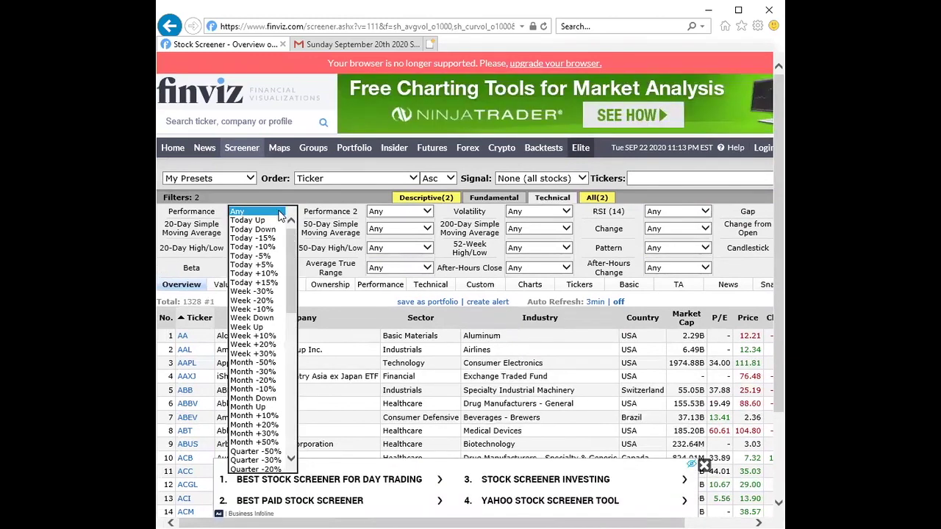
left_click_drag(292, 243, 292, 256)
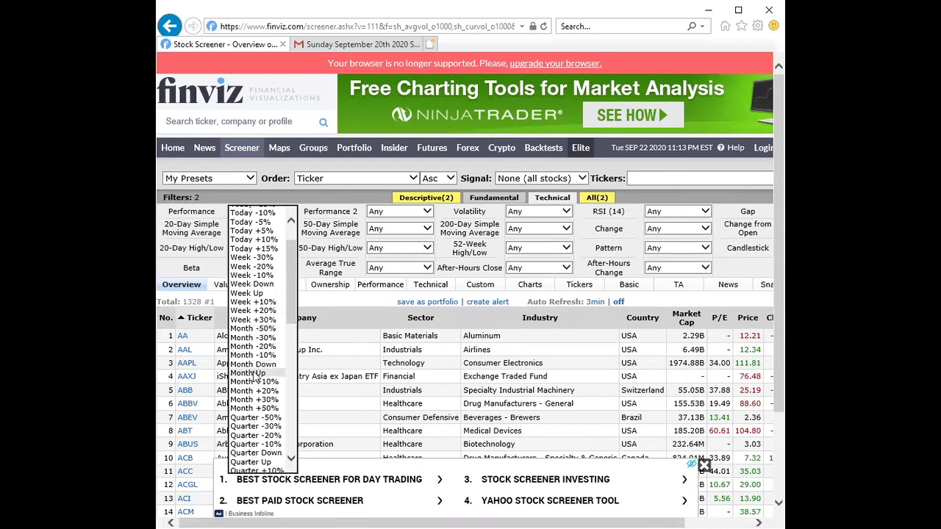
left_click(249, 373)
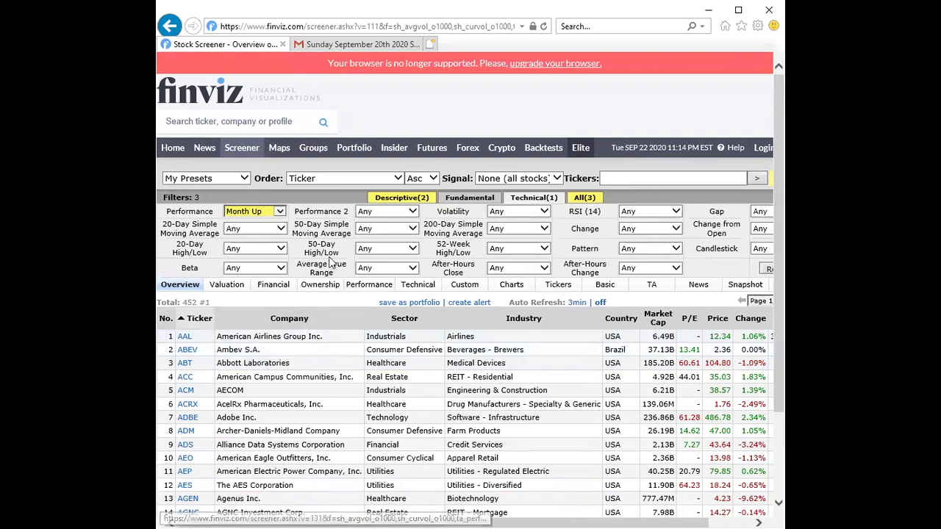
Sort the screened stocks by price in descending order and check the price and change columns.
scroll(317, 412, "down", 3)
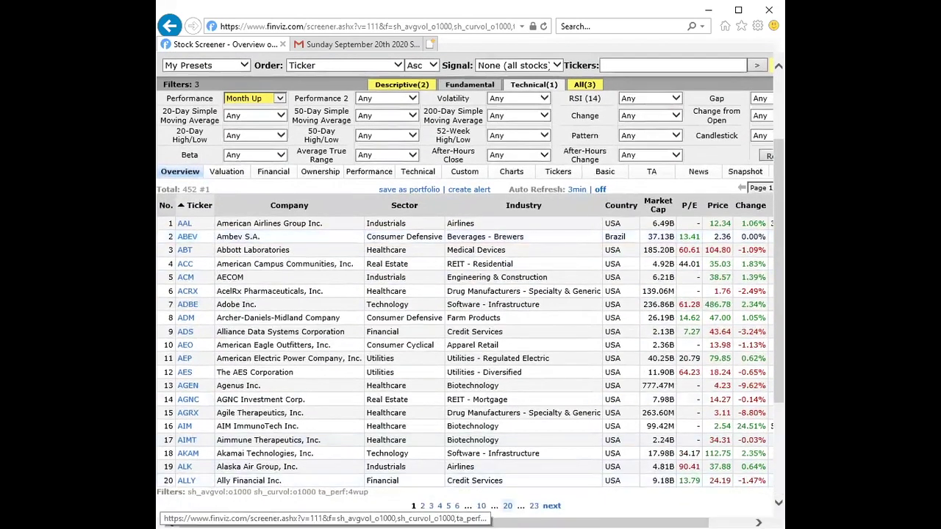
scroll(326, 473, "right", 2)
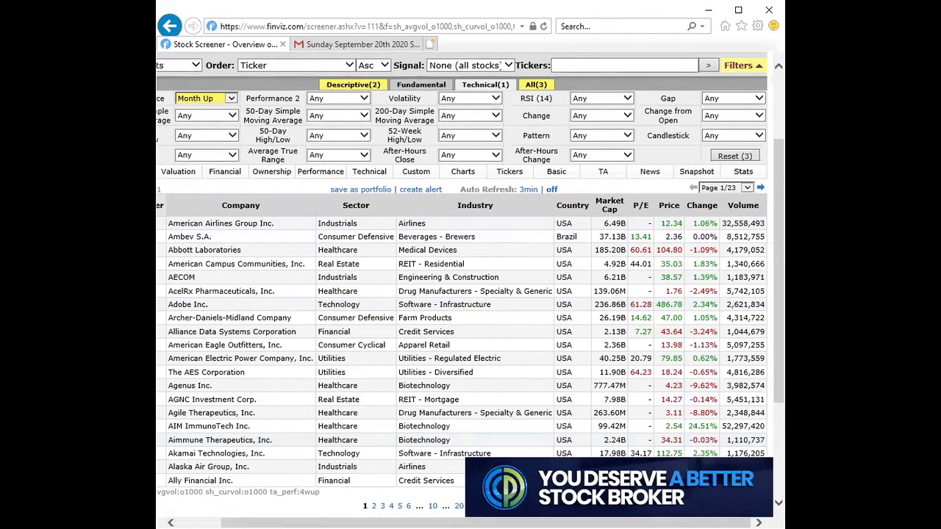
scroll(464, 331, "left", 1)
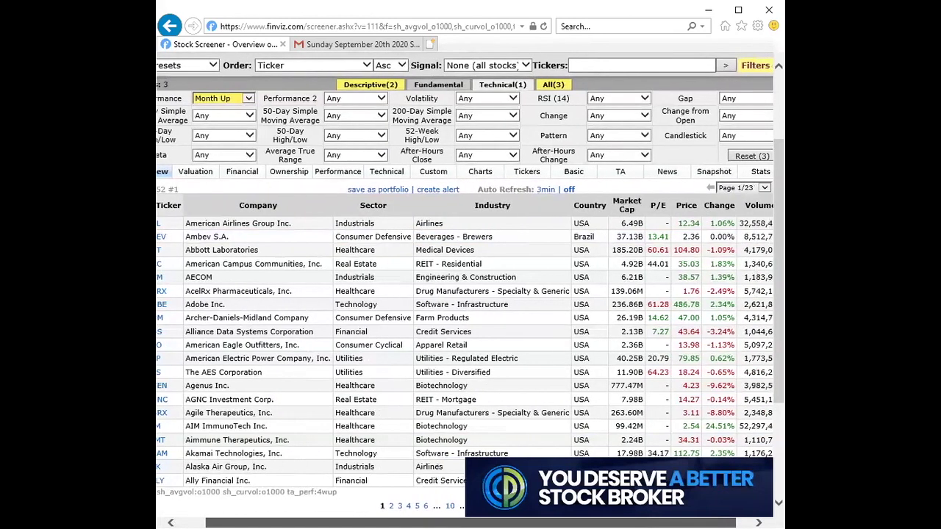
left_click(686, 208)
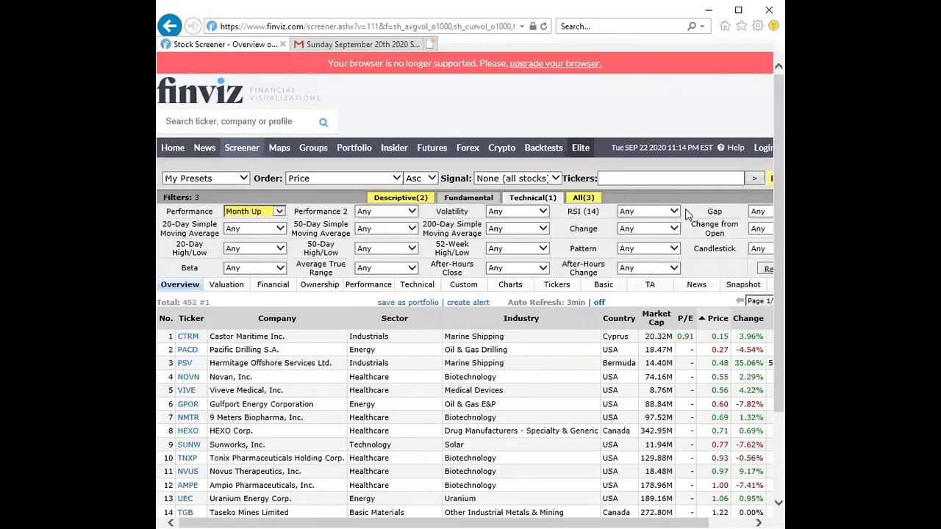
left_click(715, 320)
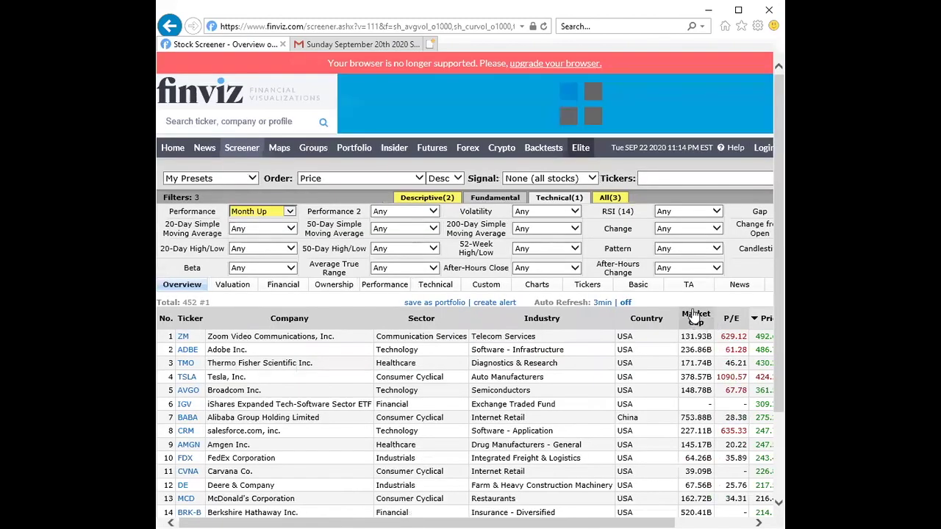
scroll(657, 498, "right", 2)
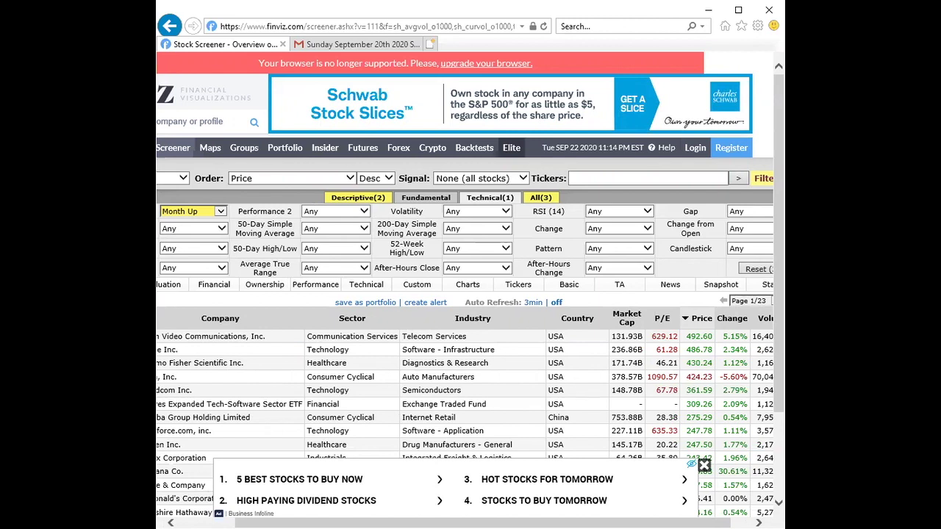
scroll(597, 394, "left", 3)
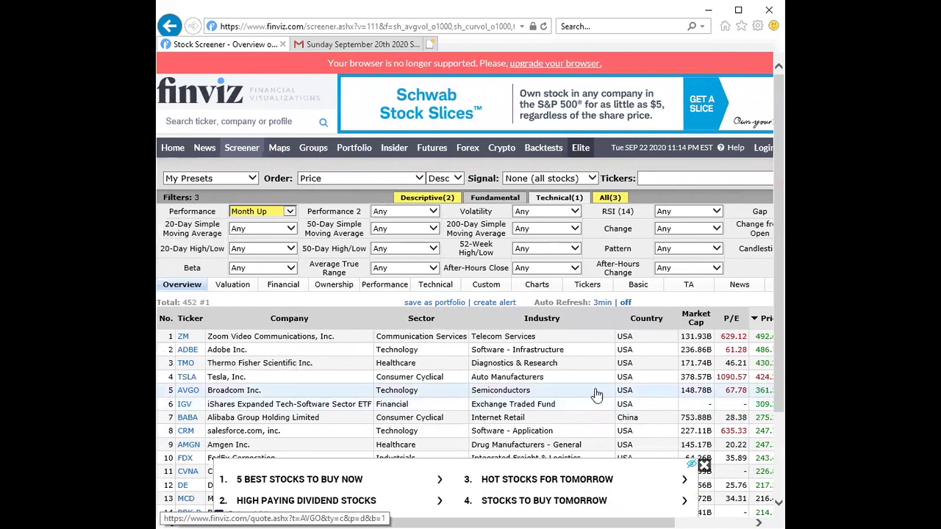
Show the screened stocks as charts and dismiss the advertisement overlays.
left_click(704, 466)
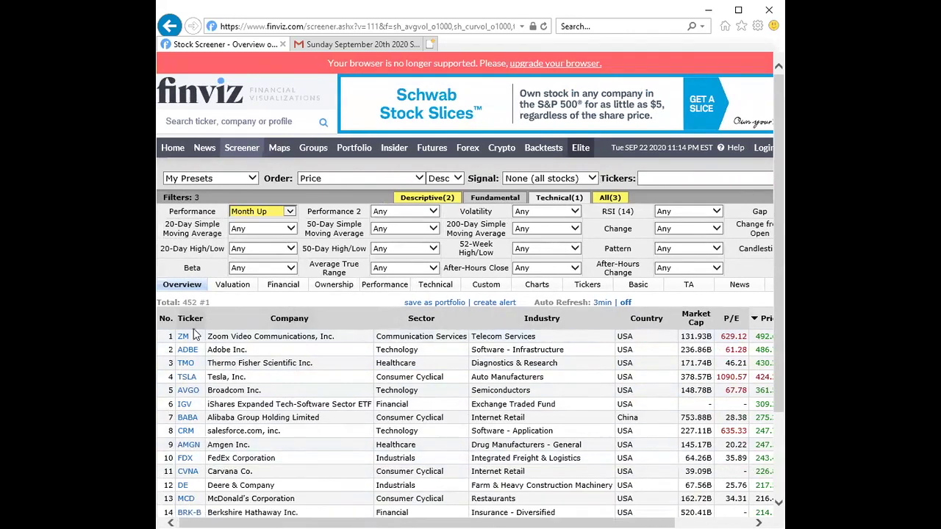
left_click(538, 286)
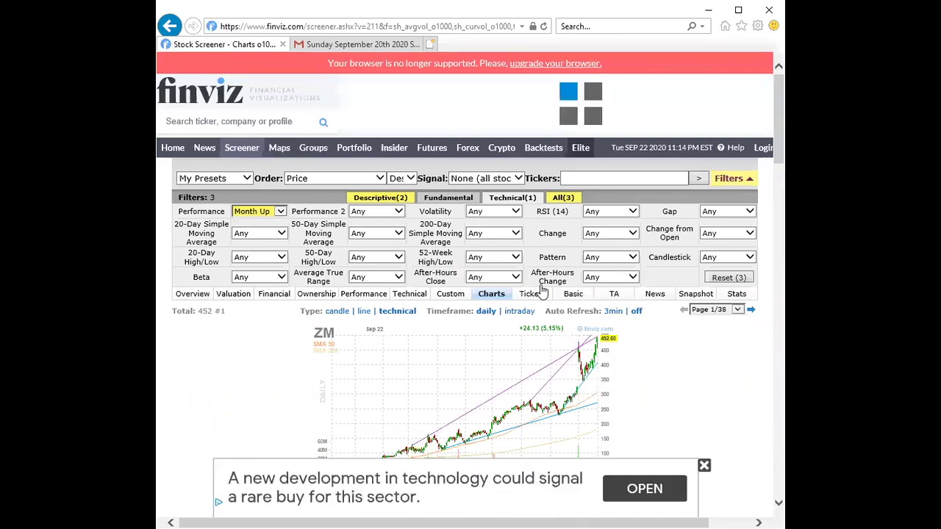
left_click(705, 467)
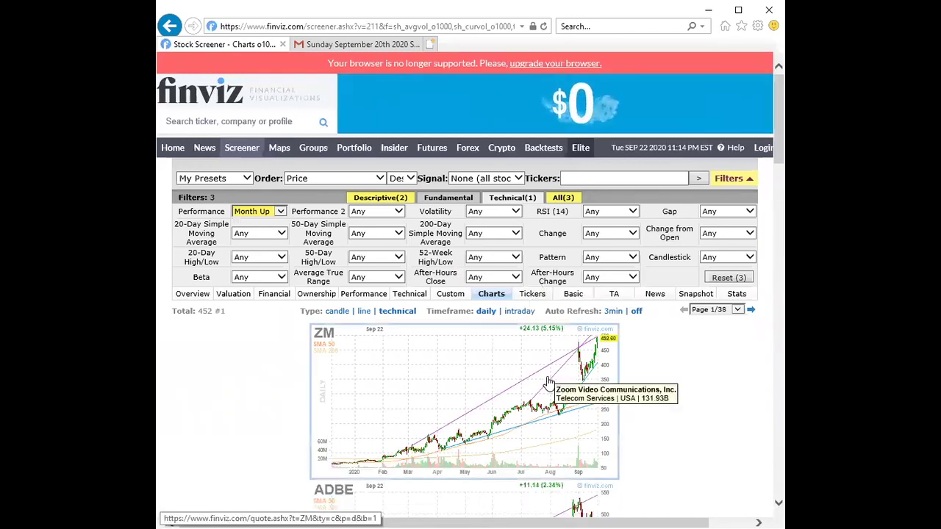
Examine the daily charts from ZM to DE on the first results page and open page 2.
scroll(559, 393, "down", 2)
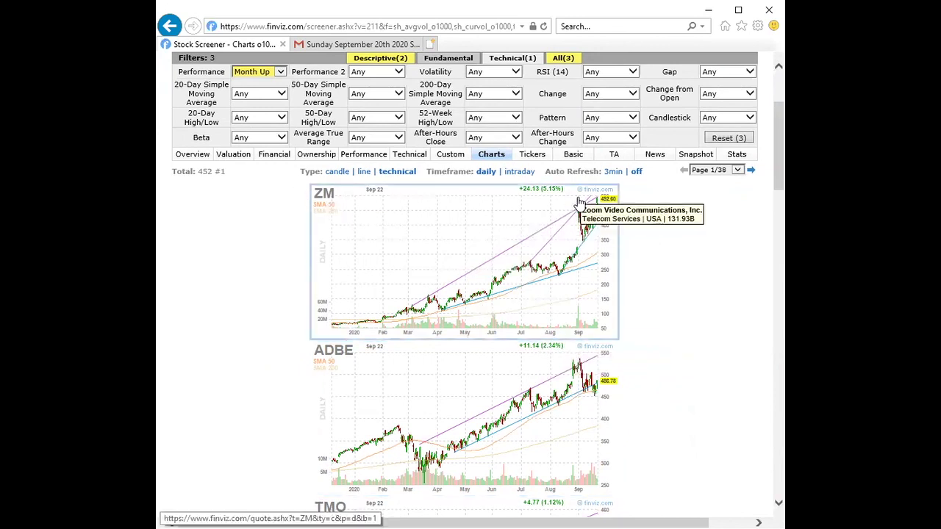
scroll(609, 301, "down", 4)
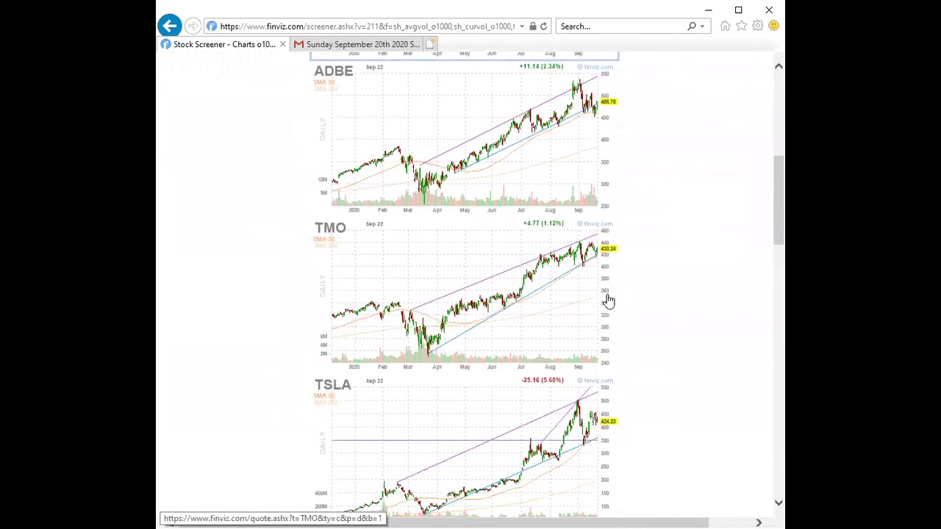
scroll(608, 301, "down", 3)
scroll(638, 268, "down", 3)
scroll(639, 268, "down", 7)
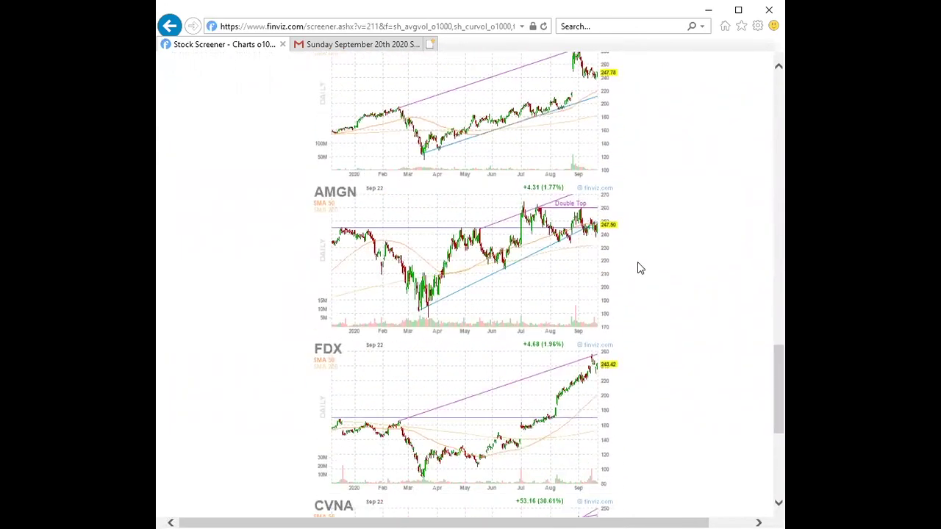
scroll(637, 268, "down", 4)
scroll(637, 268, "down", 2)
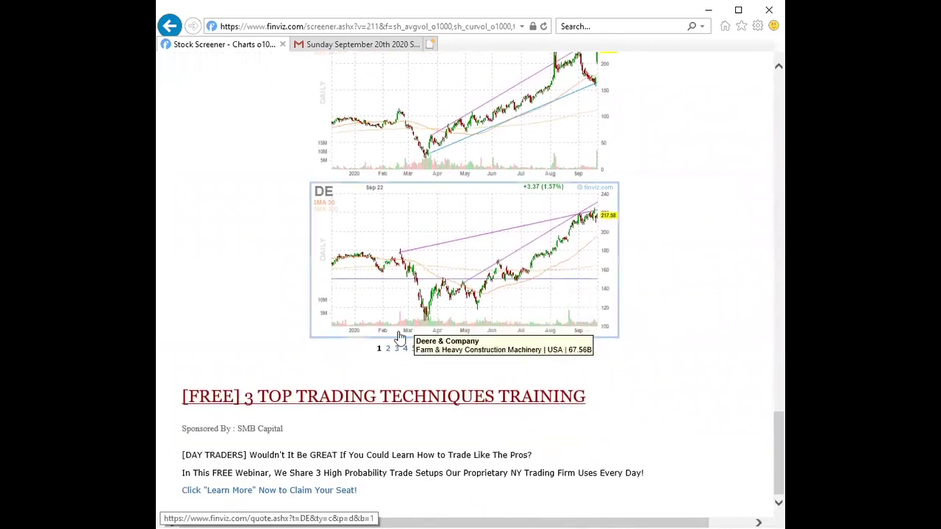
left_click(388, 350)
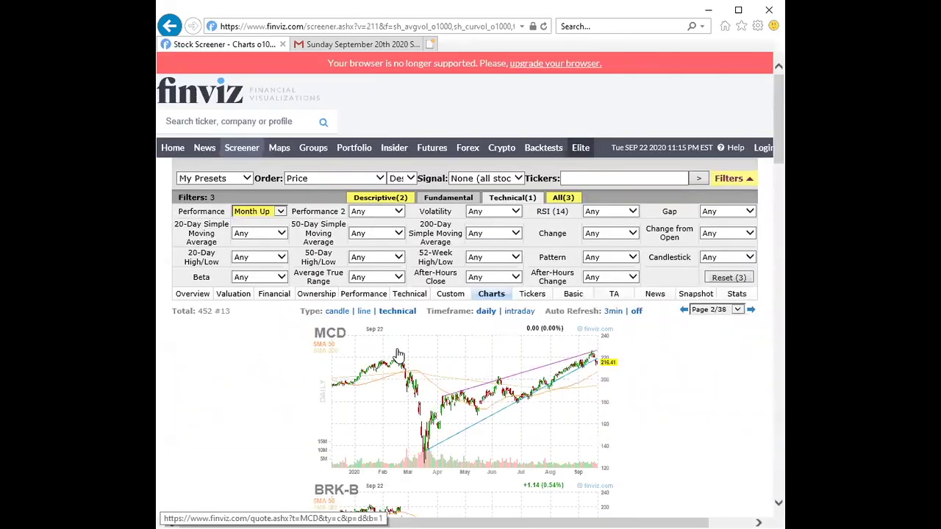
Examine the daily charts from MCD to GPN on results page 2, dismissing the advertisement overlay, and open page 3.
scroll(641, 404, "down", 4)
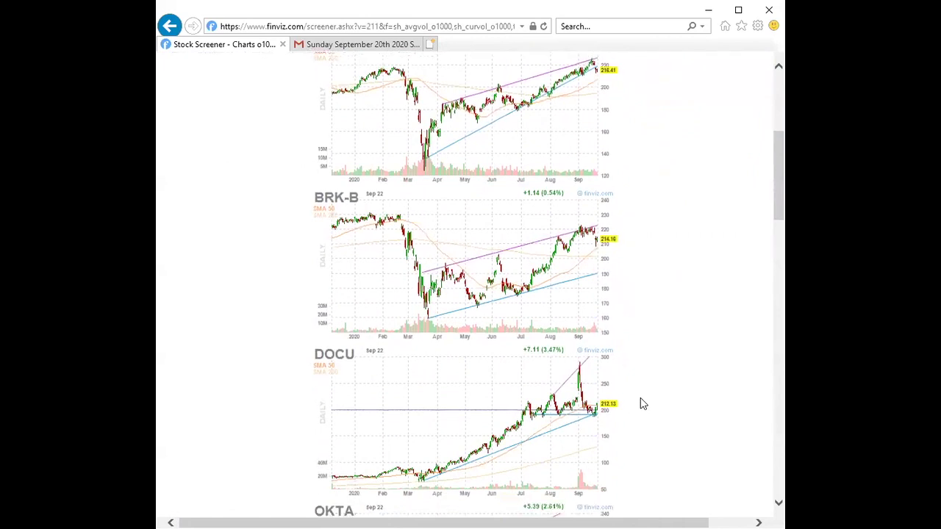
scroll(641, 403, "down", 4)
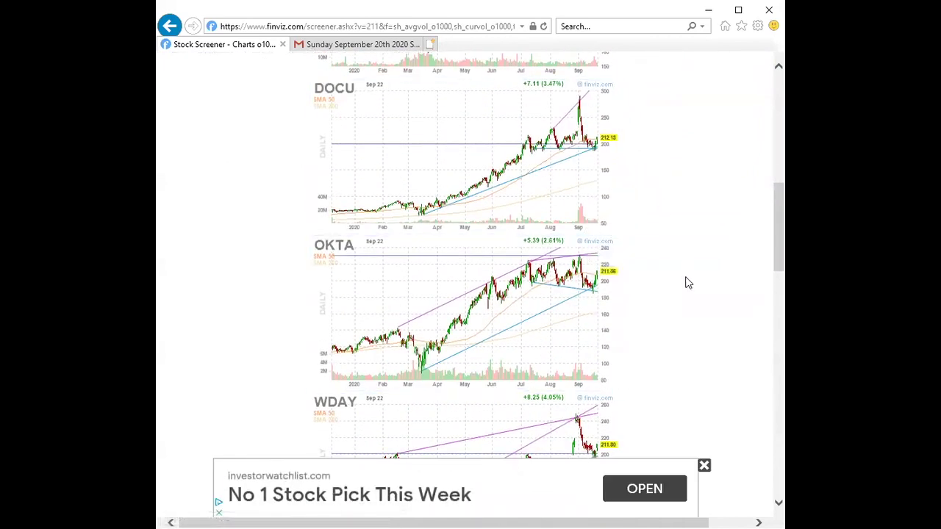
scroll(683, 352, "down", 4)
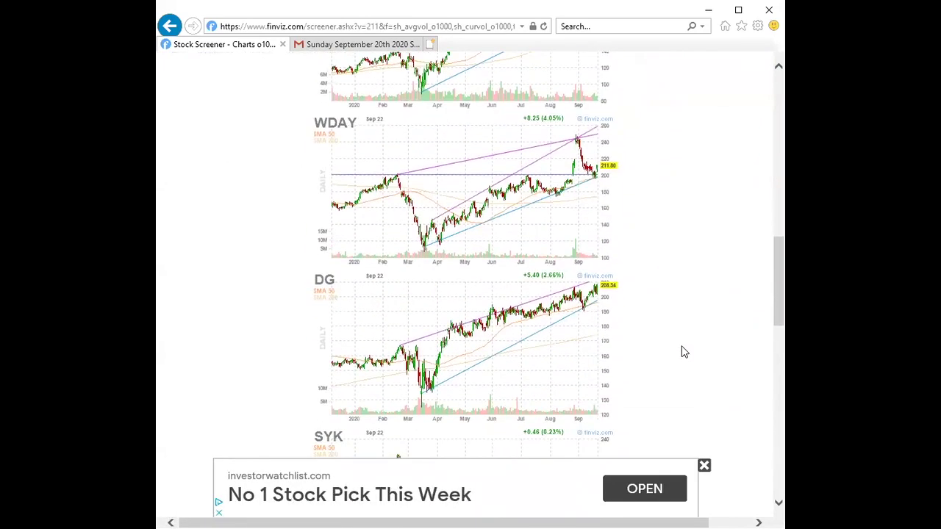
scroll(683, 351, "down", 8)
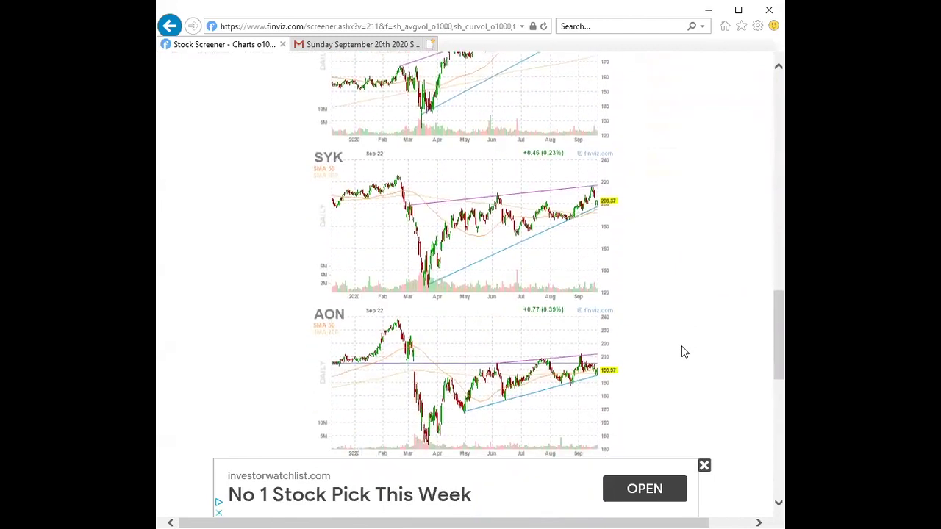
scroll(683, 351, "down", 2)
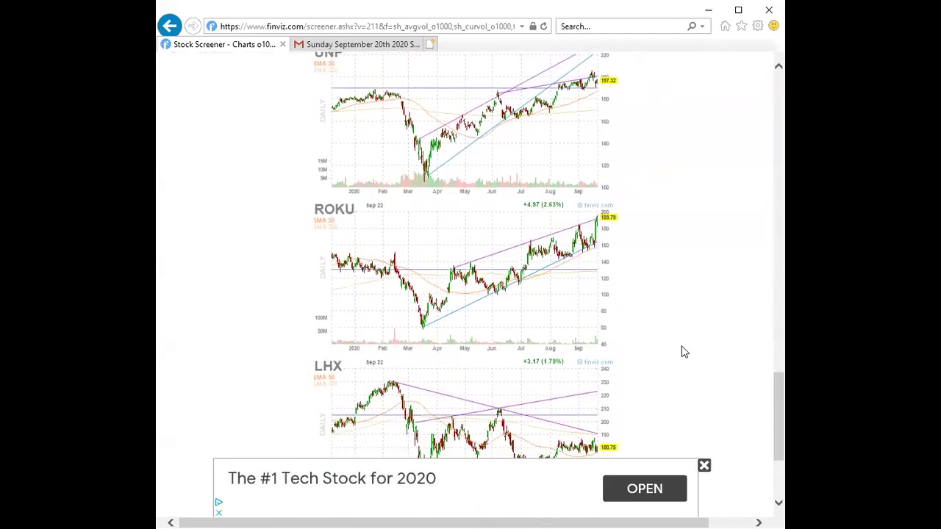
left_click(704, 466)
scroll(707, 441, "down", 3)
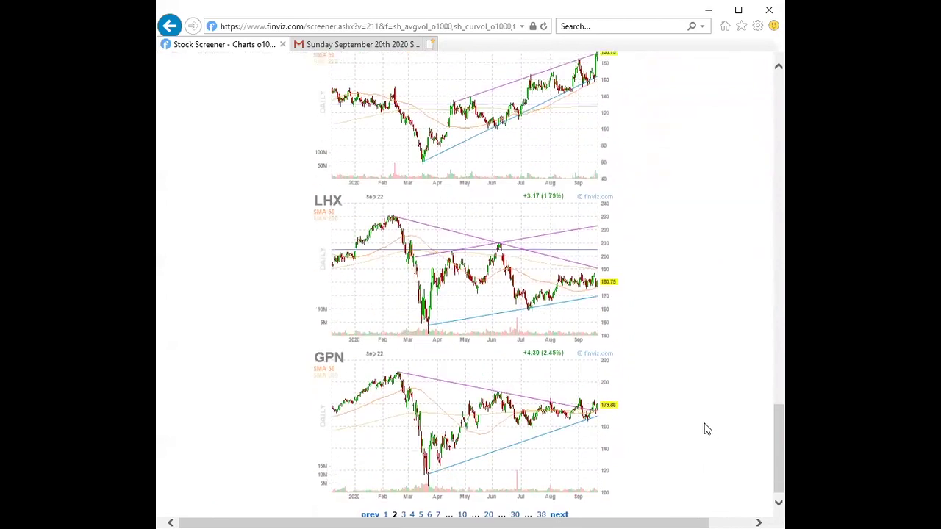
left_click(403, 506)
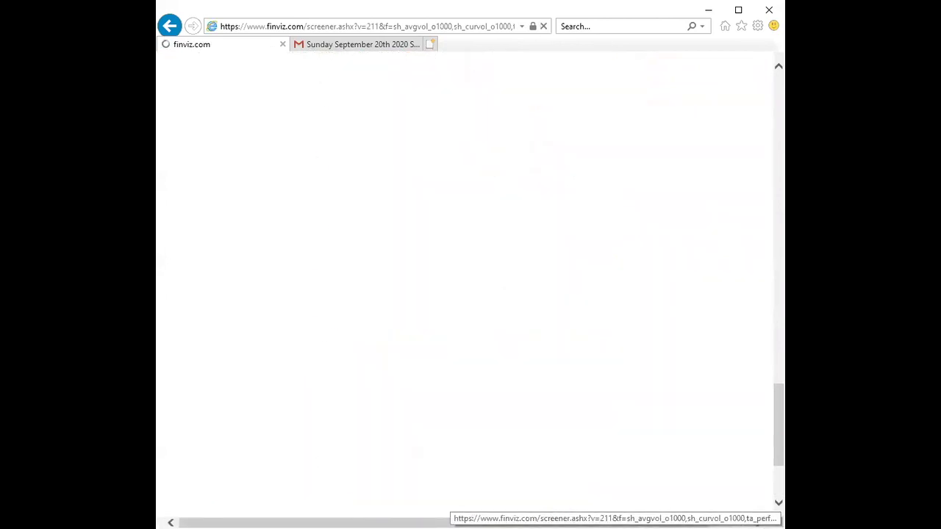
Examine the daily charts from HON to CRWD on results page 3 and dismiss the advertisement overlay.
scroll(535, 433, "down", 5)
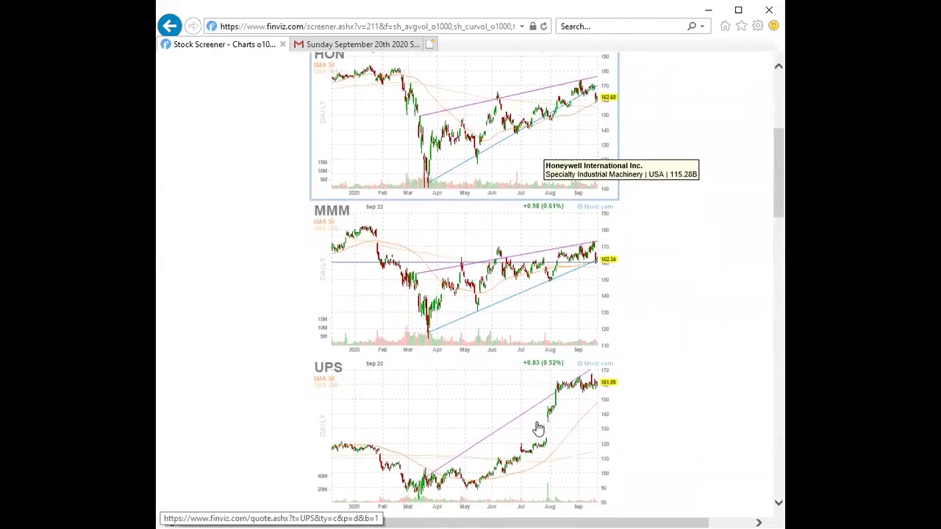
scroll(538, 429, "down", 10)
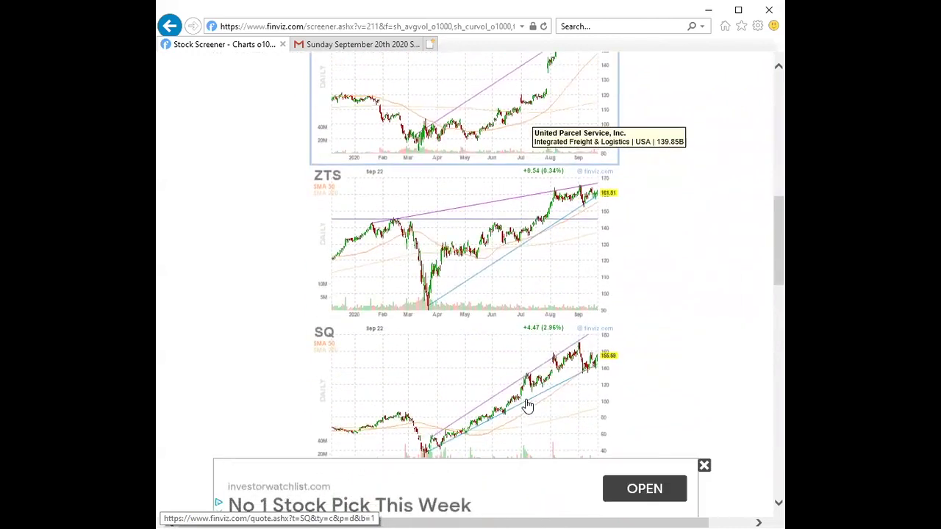
left_click(703, 466)
scroll(630, 407, "down", 6)
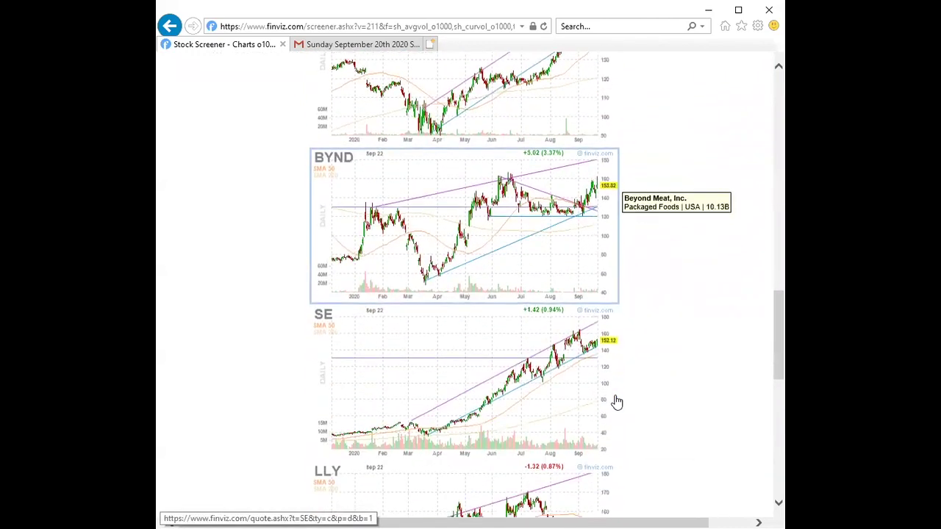
scroll(617, 402, "down", 7)
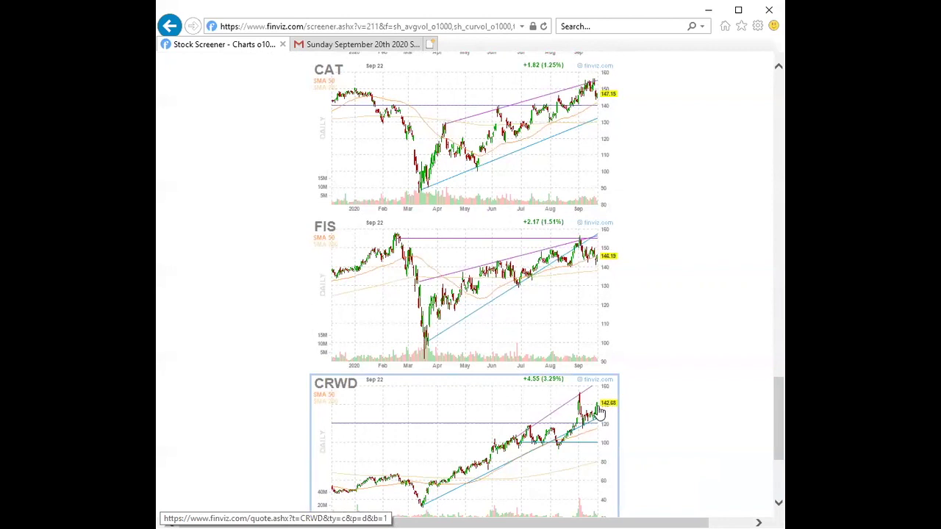
Switch to thinkorswim and zoom the Morgan Stanley (MS) daily chart in on the period from May to September.
left_click(333, 44)
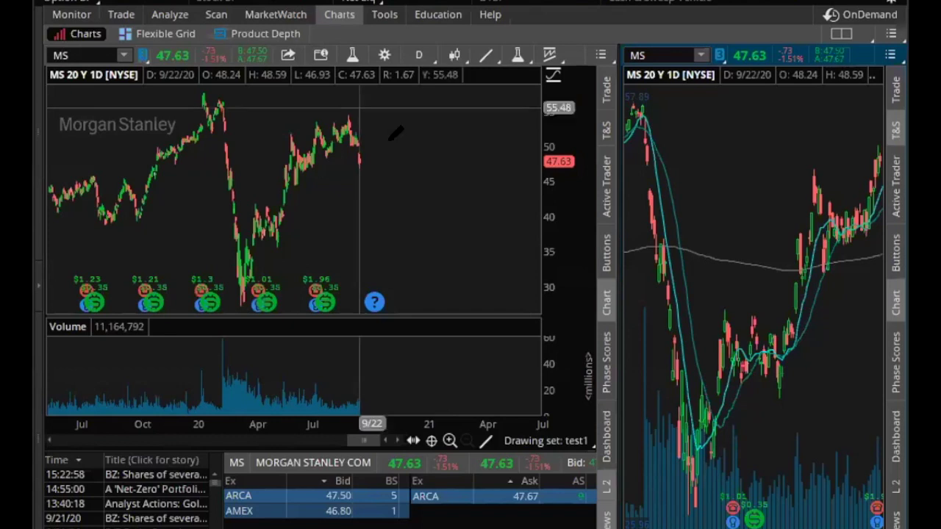
left_click_drag(185, 115, 416, 125)
left_click_drag(245, 120, 530, 121)
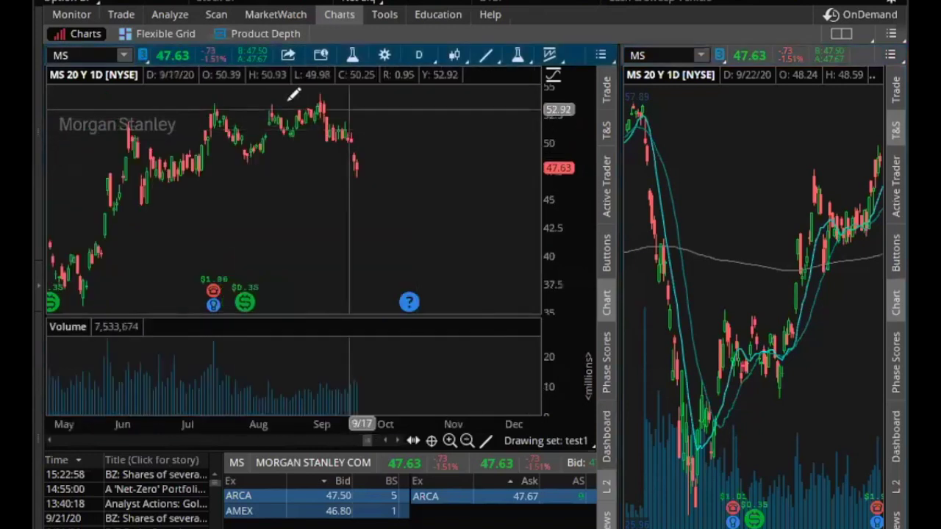
Load AMD in the chart and zoom in on its daily candles from late July to September.
left_click(80, 55)
type("AMD")
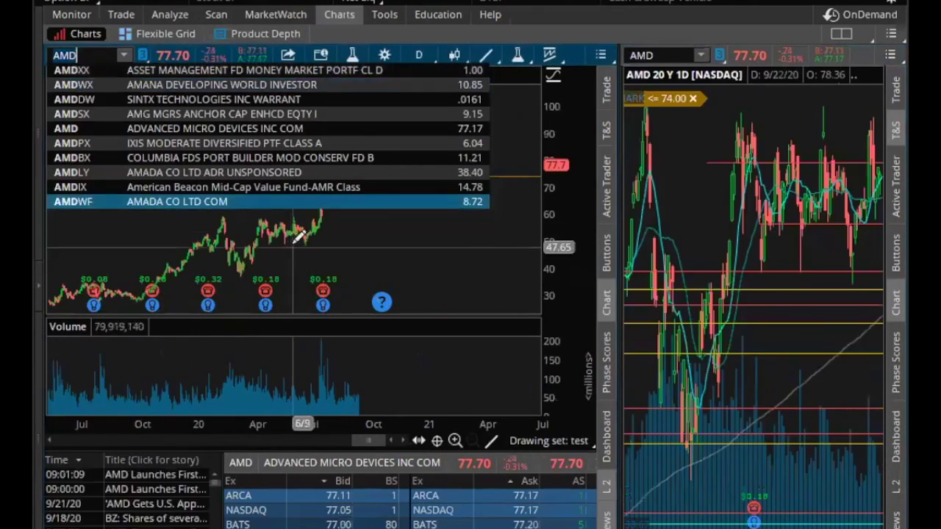
left_click_drag(181, 234, 417, 220)
left_click_drag(250, 144, 503, 130)
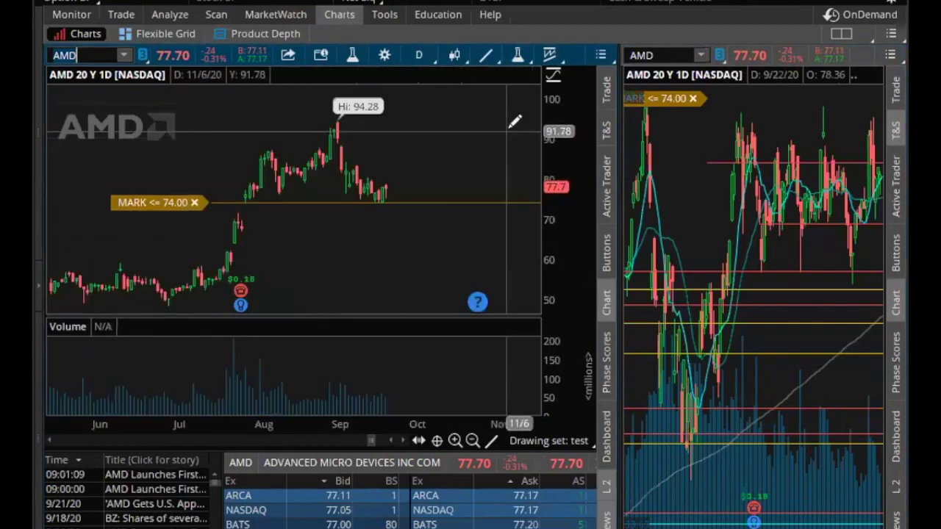
left_click_drag(225, 106, 401, 111)
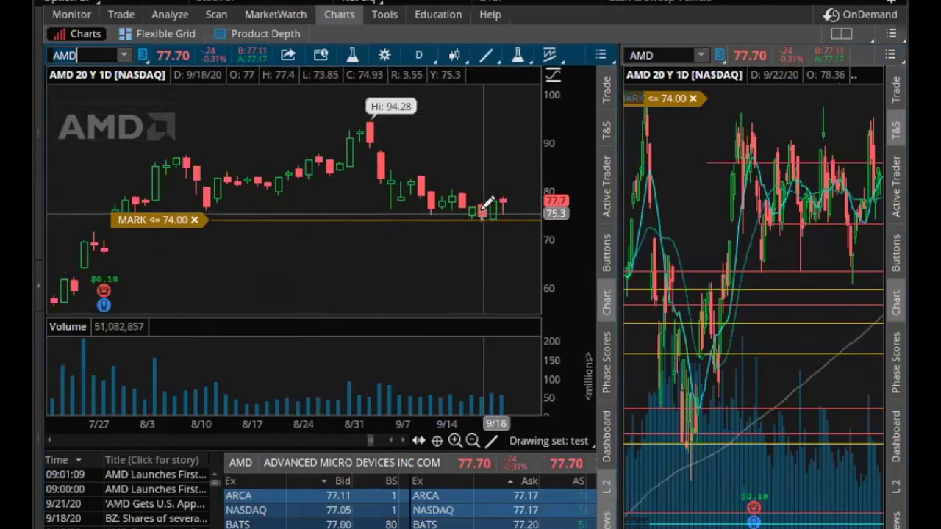
left_click_drag(488, 203, 427, 145)
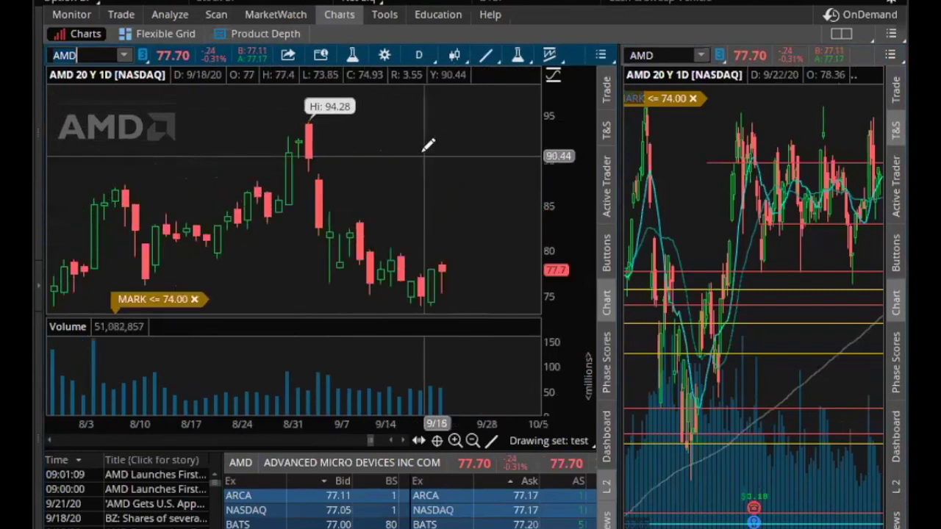
Load JD in the chart and examine its daily candles from mid-July to September.
type("JD")
key("Return")
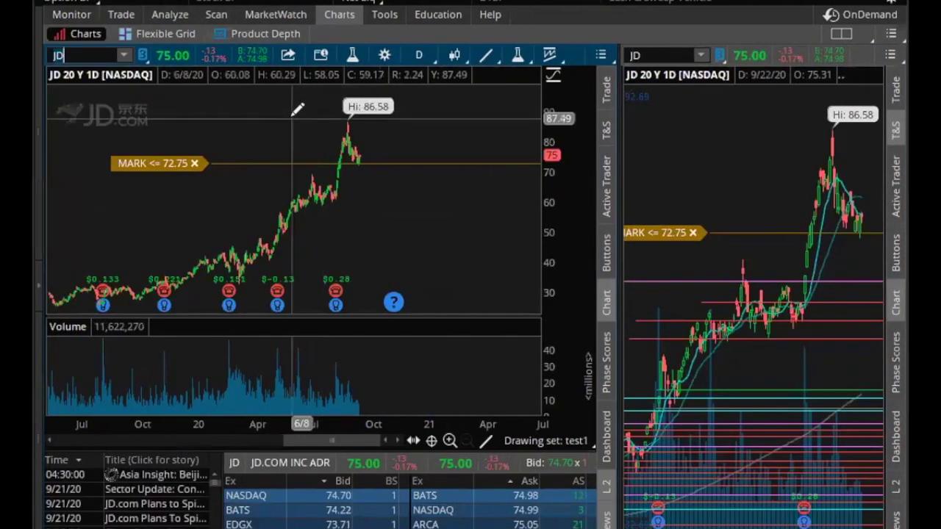
left_click_drag(293, 117, 414, 104)
left_click_drag(195, 118, 417, 93)
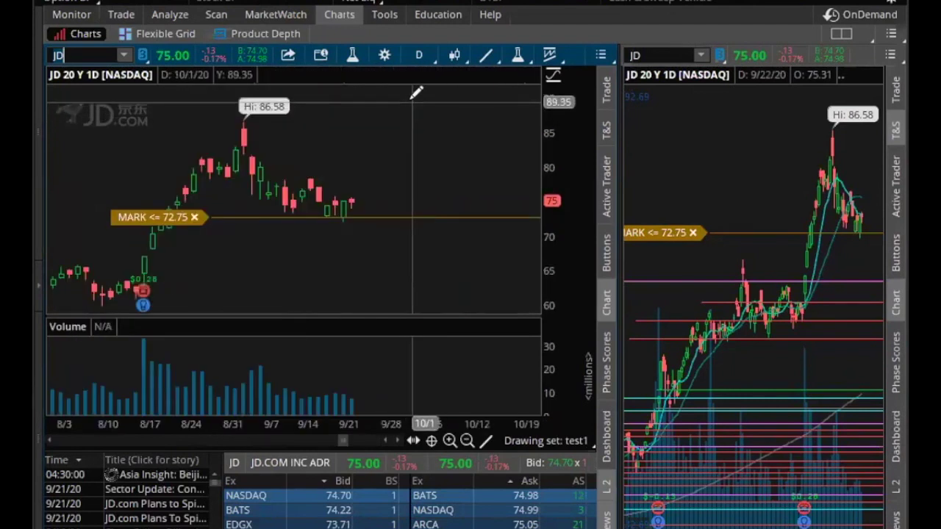
scroll(427, 135, "up", 1)
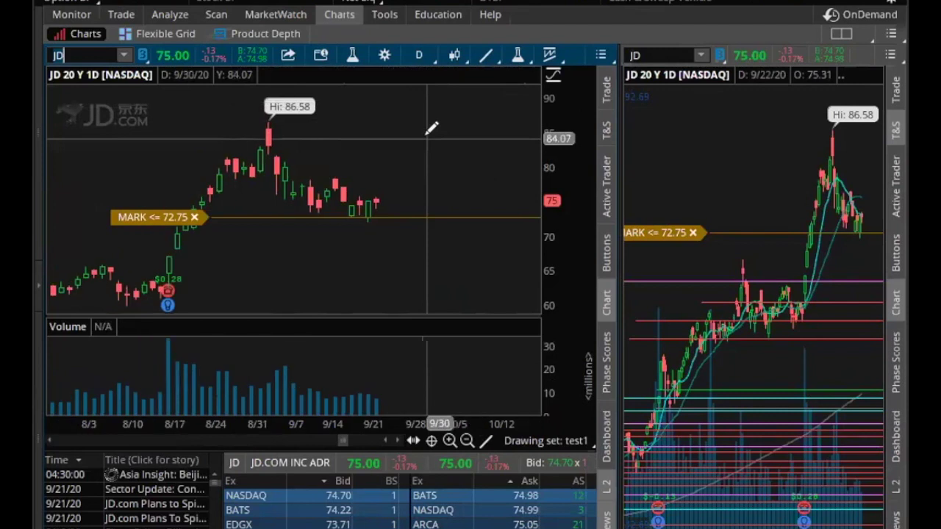
scroll(427, 135, "up", 3)
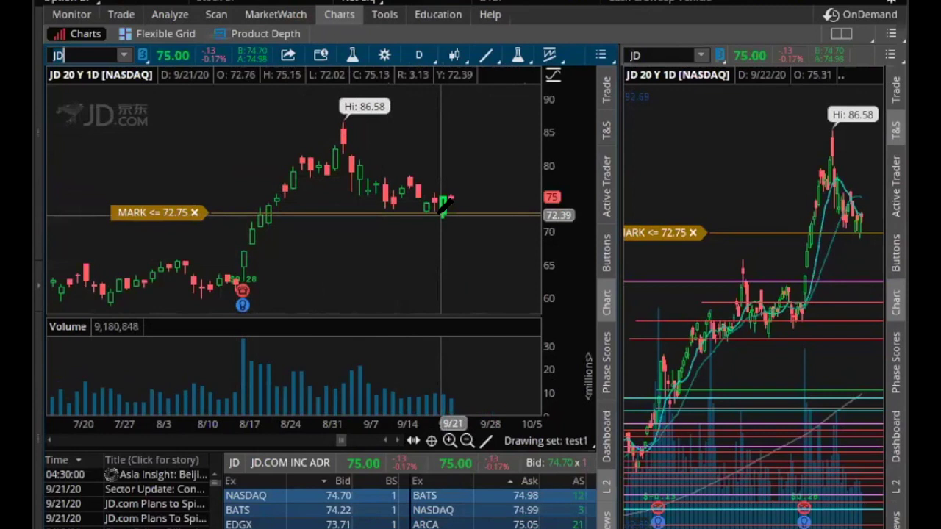
Change the JD chart to the 4 D : 1m time frame and examine the price action around the 9/21 market open.
left_click(418, 57)
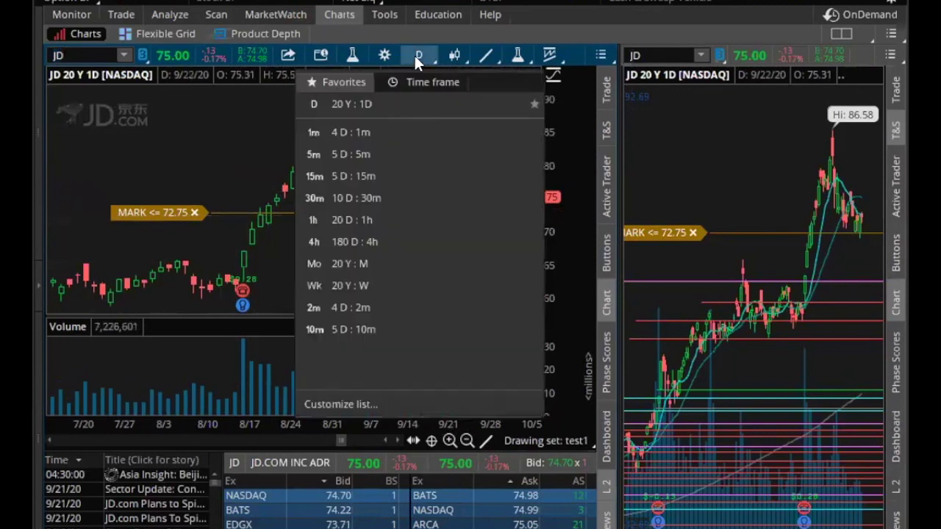
left_click(305, 133)
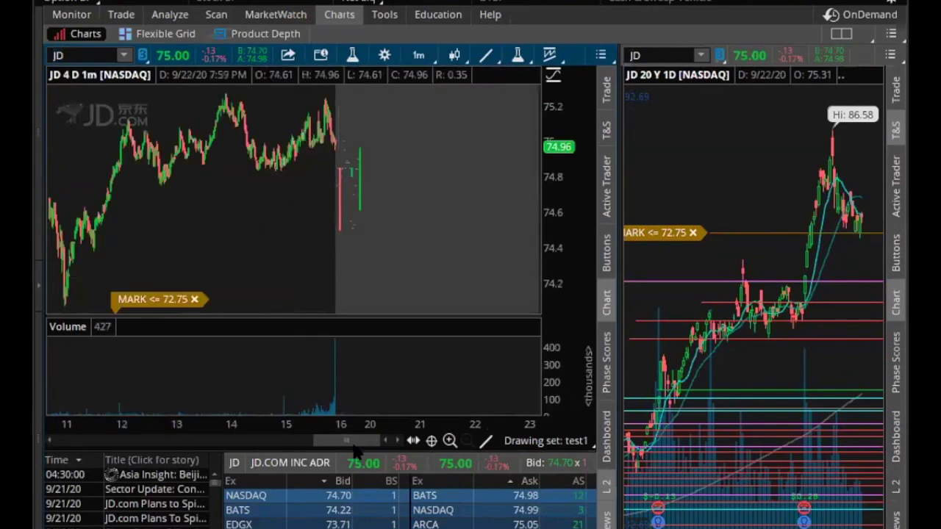
left_click_drag(313, 439, 235, 442)
scroll(289, 145, "up", 5)
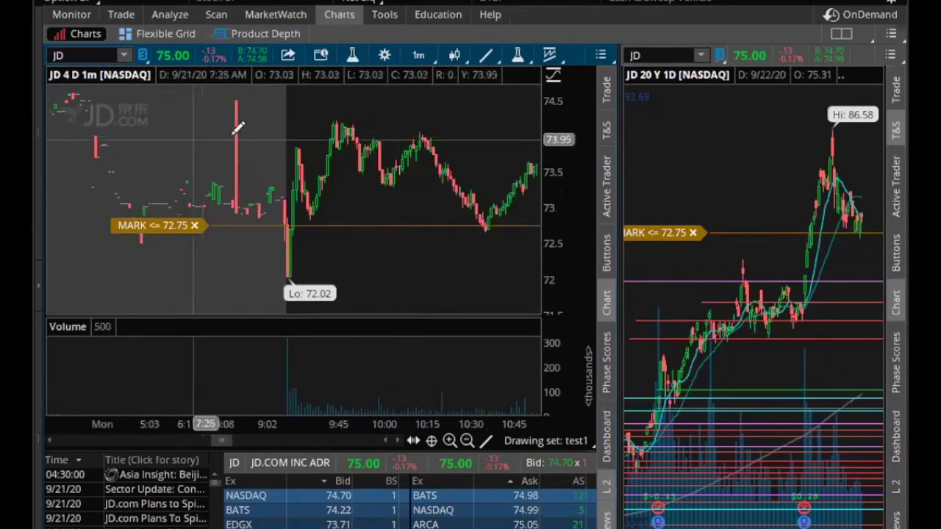
scroll(273, 184, "down", 3)
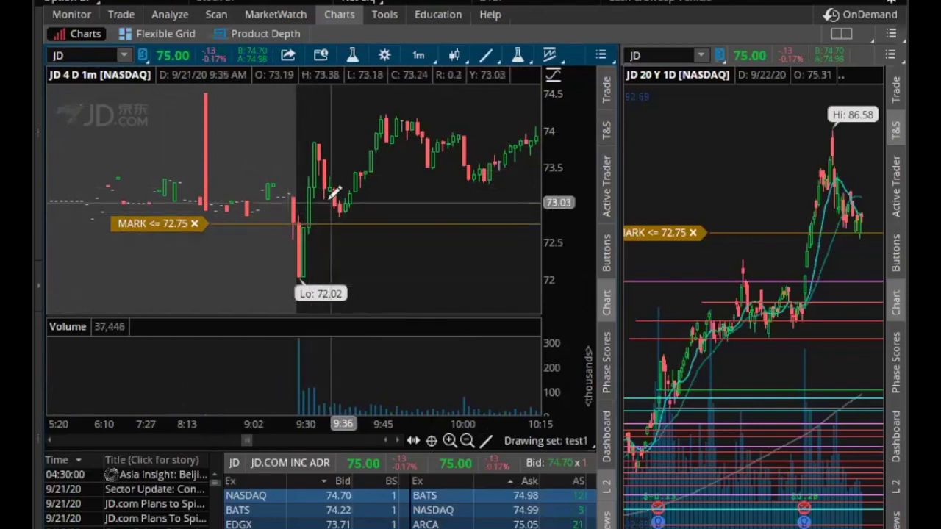
left_click(467, 442)
left_click(466, 441)
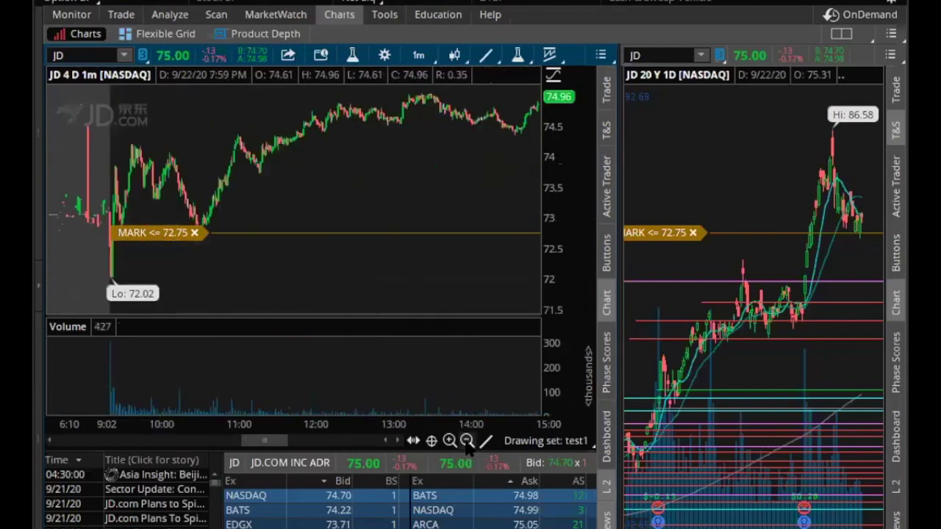
left_click(467, 441)
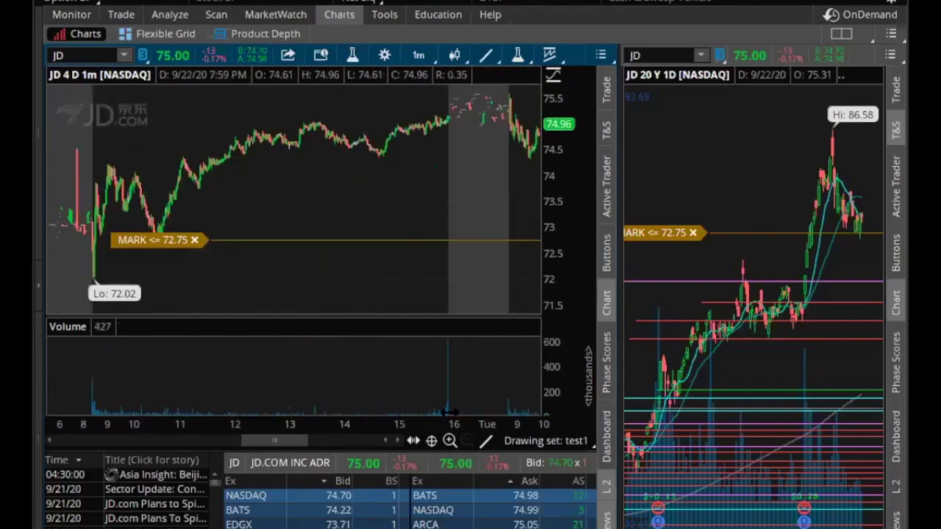
Return the JD chart to the 20 Y : 1D time frame and zoom in on the August and September candles.
left_click(417, 55)
left_click(370, 236)
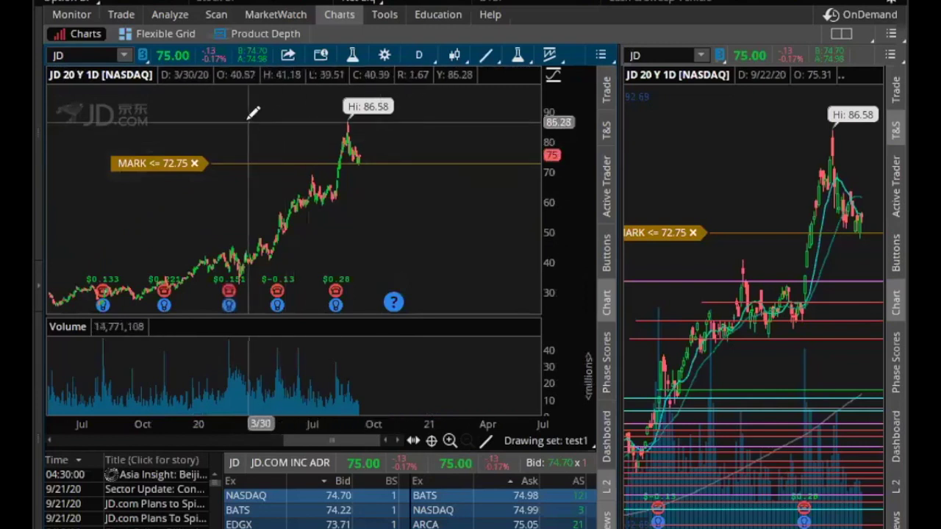
left_click_drag(252, 105, 381, 111)
left_click_drag(285, 105, 501, 94)
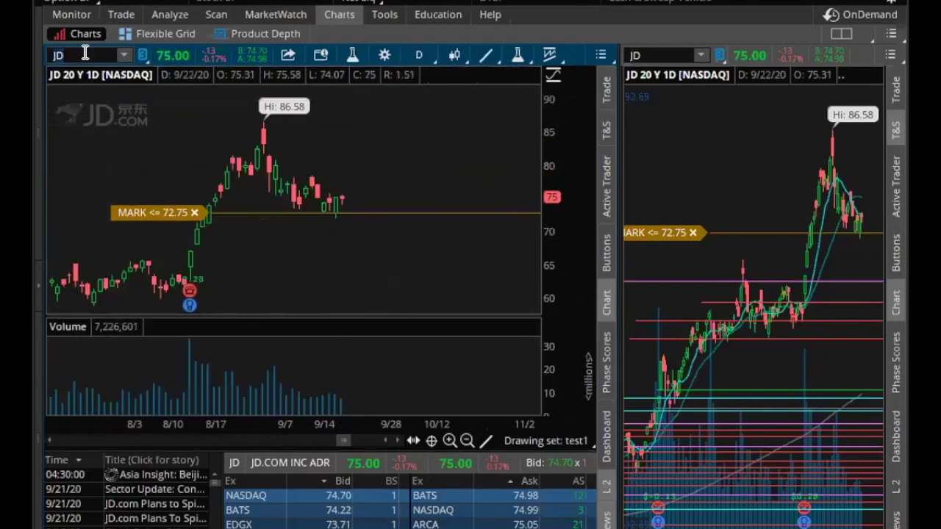
Load MS in place of JD and zoom in on its daily candles from late April to September.
key("BackSpace")
key("BackSpace")
type("MS")
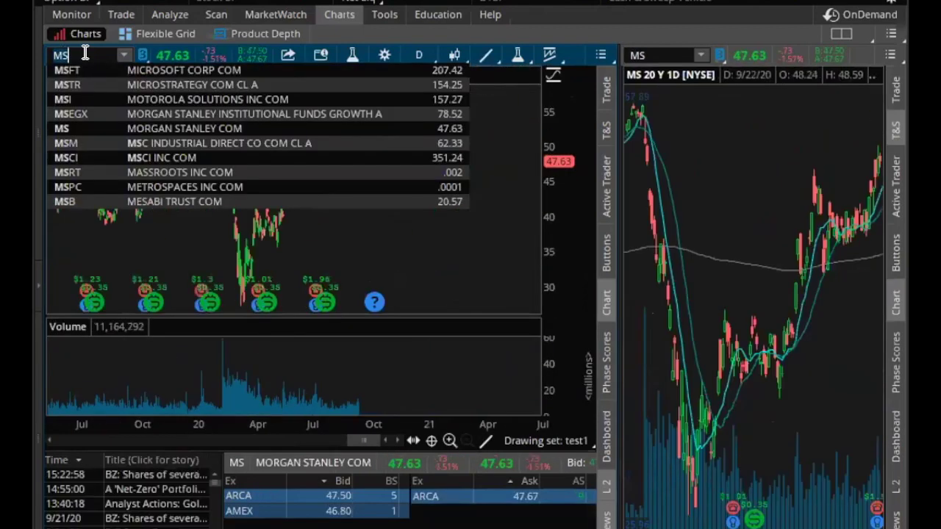
left_click_drag(140, 221, 361, 219)
left_click_drag(219, 147, 566, 124)
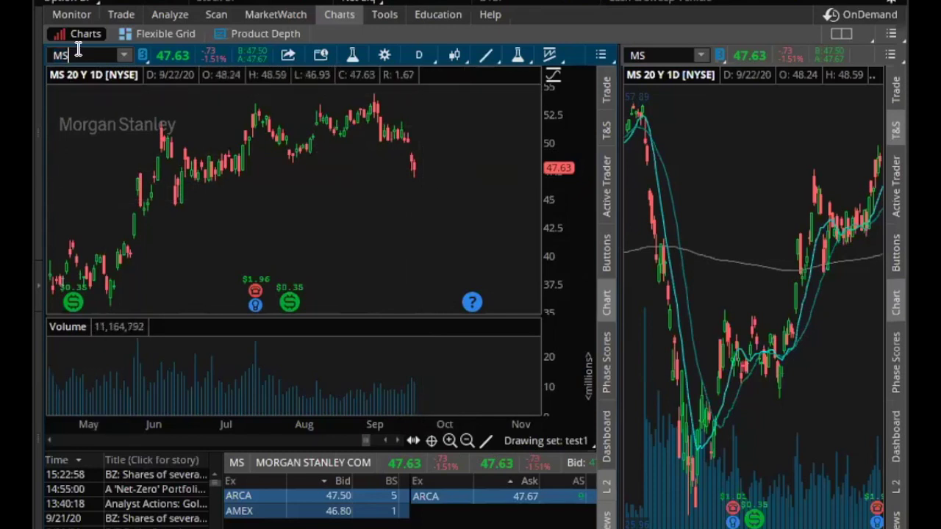
Load CRWD in the chart and examine its daily candles from late July to September.
key("BackSpace")
key("BackSpace")
type("crwd")
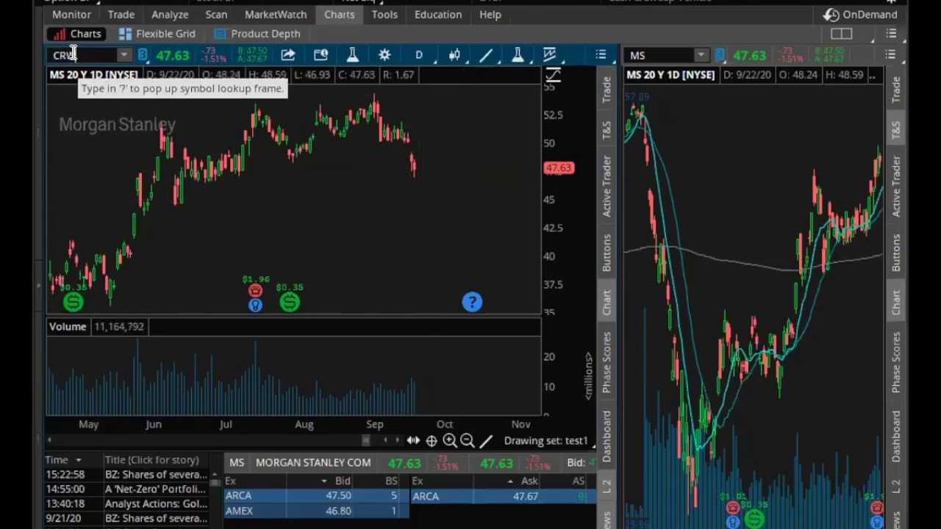
key("Return")
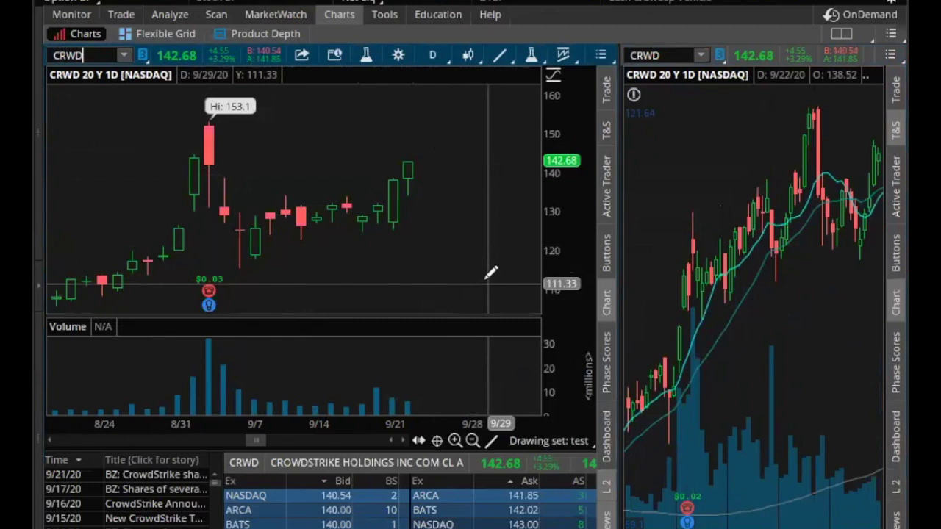
left_click(473, 441)
scroll(409, 333, "up", 2)
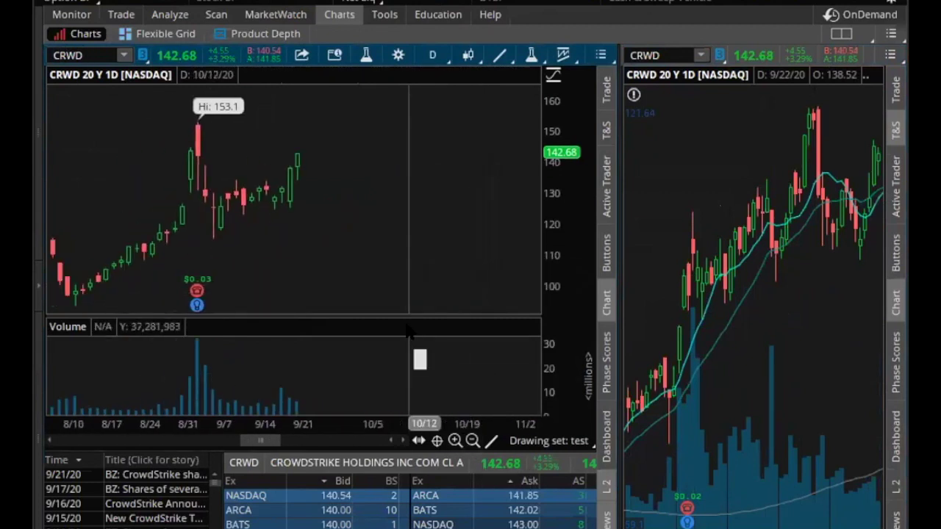
scroll(408, 333, "up", 3)
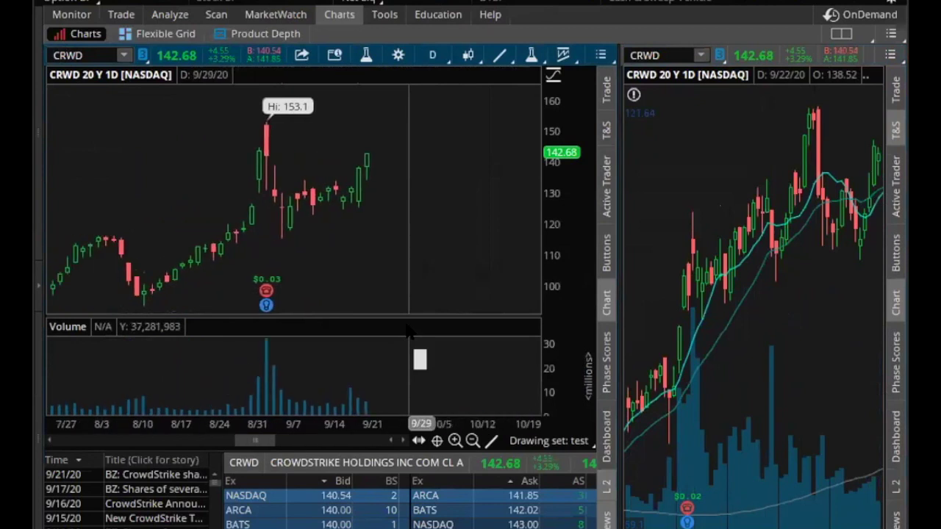
Draw a rising trendline on the CRWD chart from the early-August low along the September lows into mid-October.
left_click(492, 441)
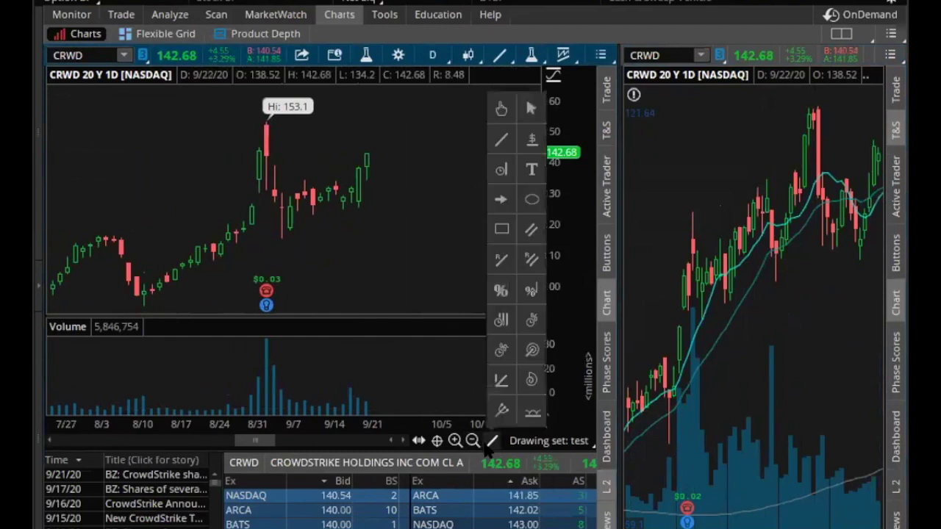
left_click(500, 136)
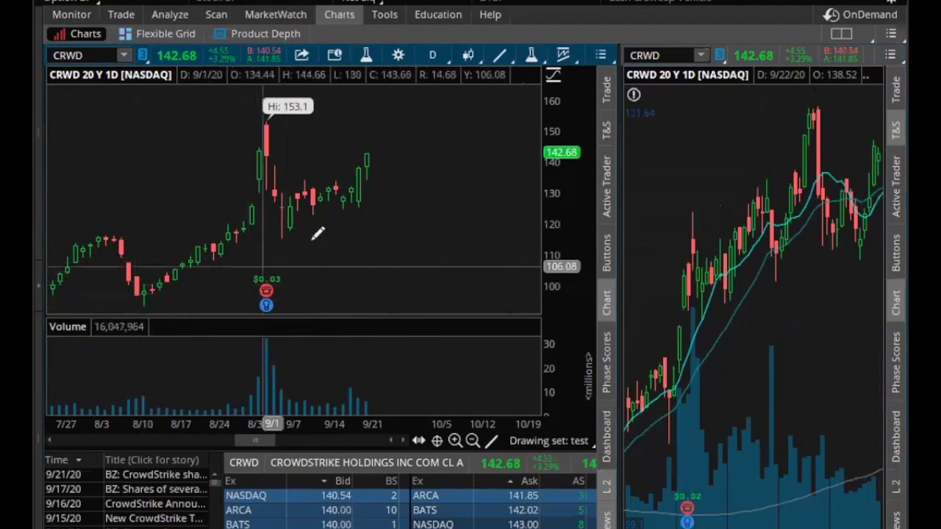
left_click(135, 302)
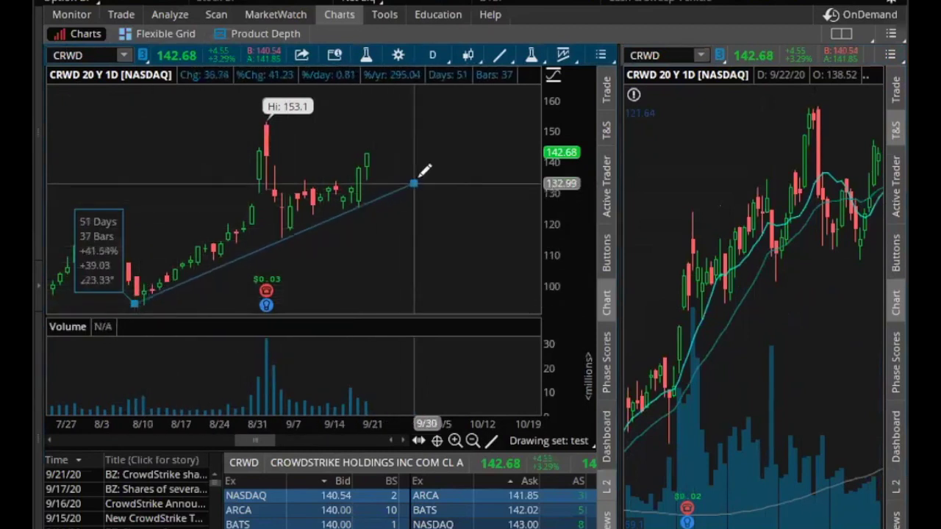
left_click(485, 150)
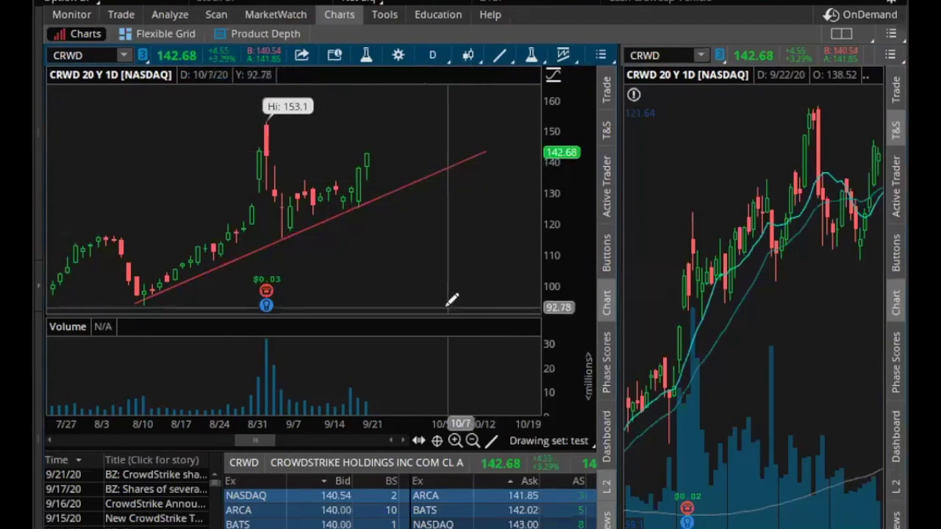
left_click(471, 440)
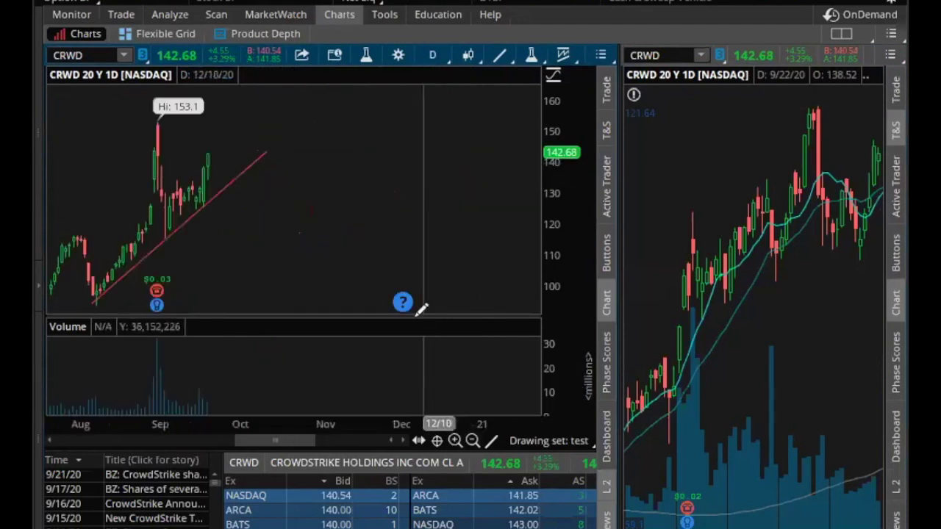
scroll(409, 287, "up", 3)
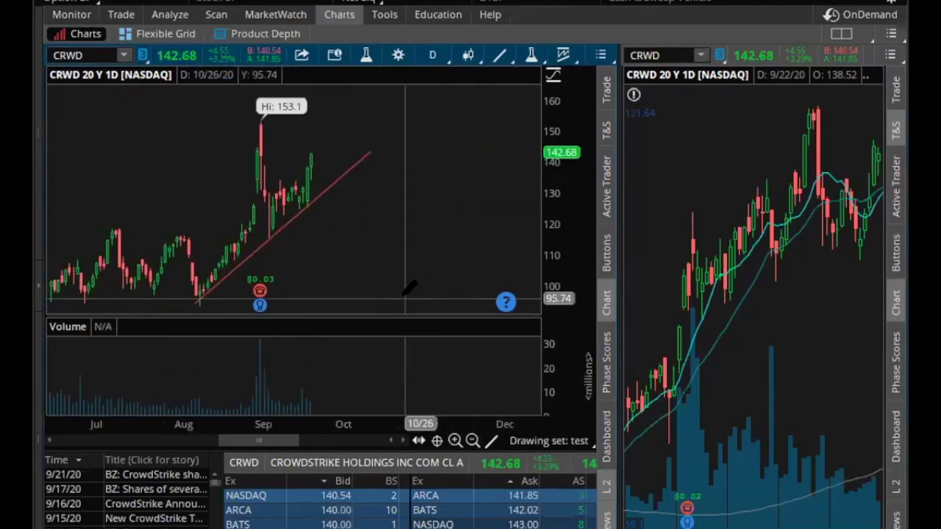
left_click_drag(119, 168, 375, 157)
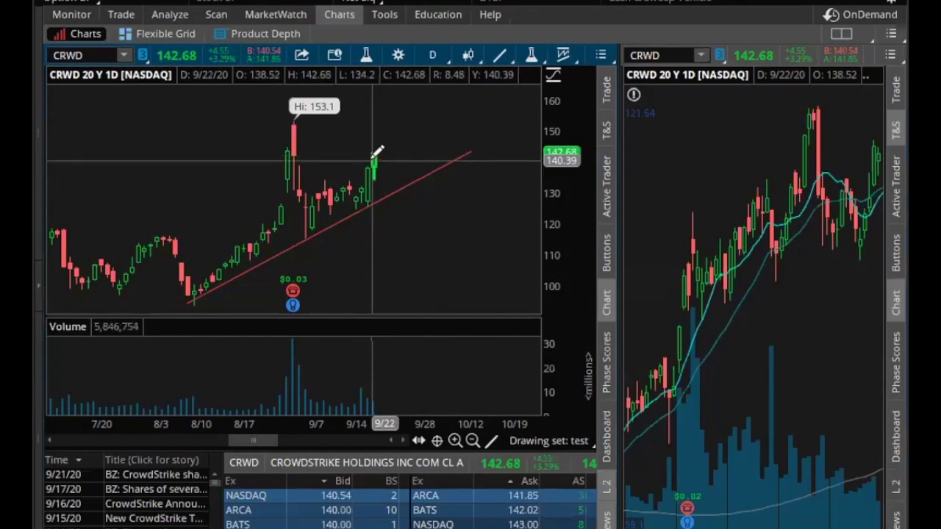
Copy the symbol .CRWD201002C132 for the 2 OCT 20 132 call from the CRWD option chain.
left_click(120, 15)
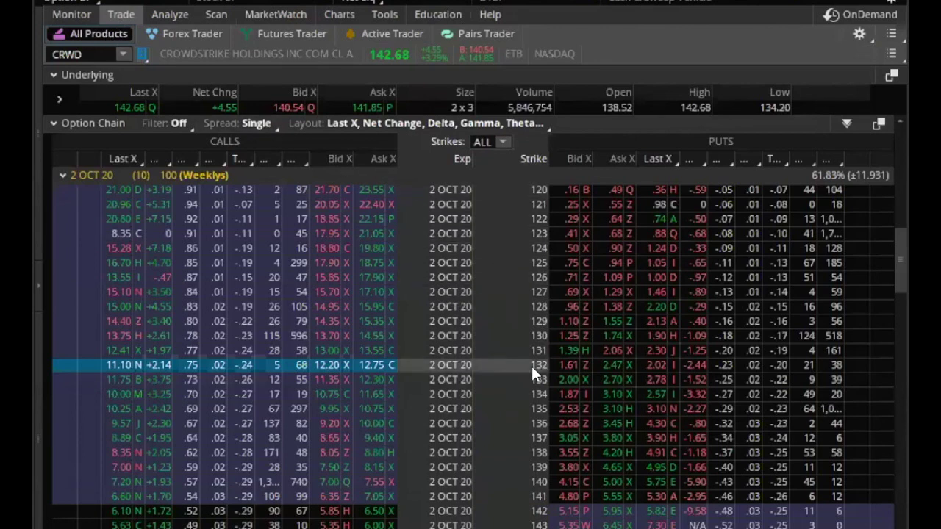
right_click(111, 362)
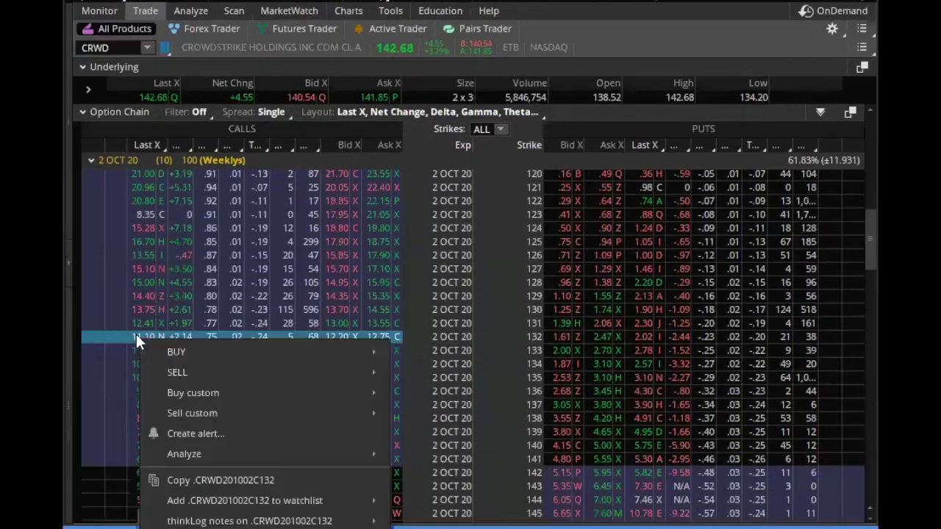
mouse_move(170, 353)
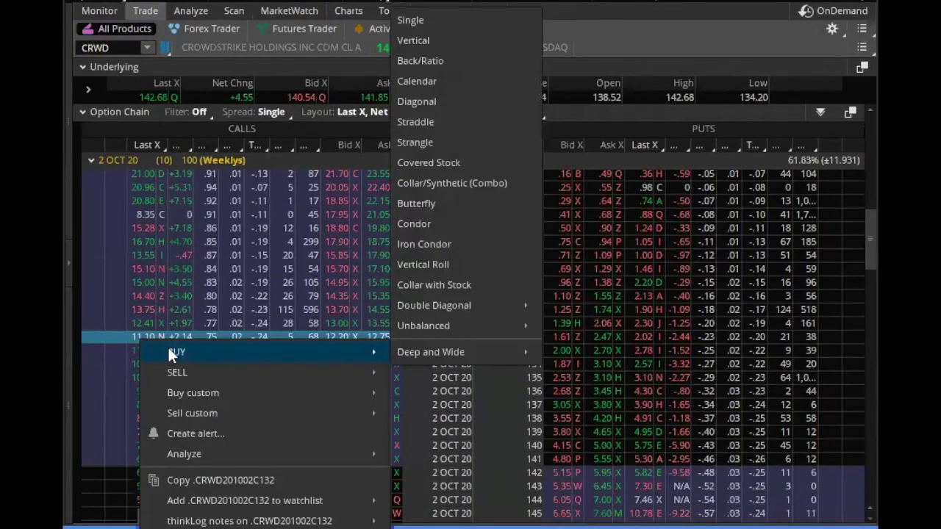
left_click(214, 479)
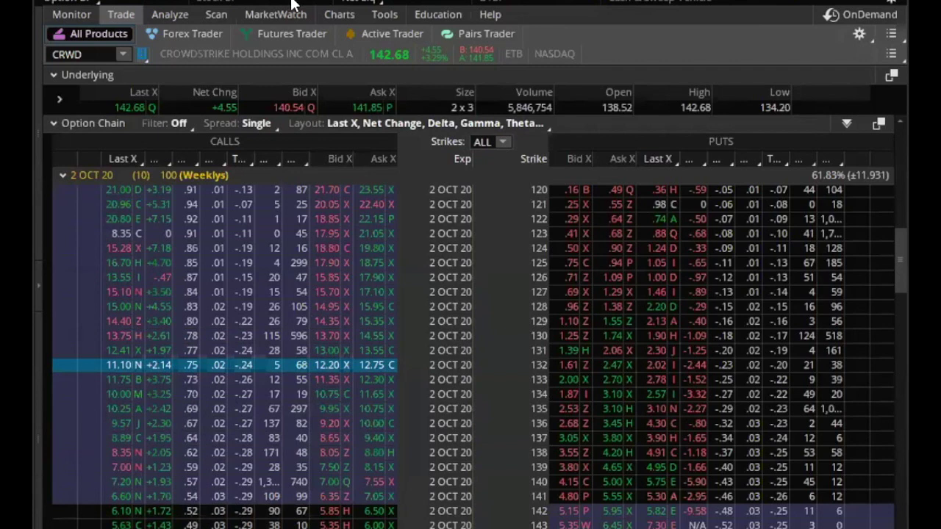
Load the copied .CRWD201002C132 option symbol in the chart and zoom in on its daily candles from 9/16 to 9/22.
left_click(339, 15)
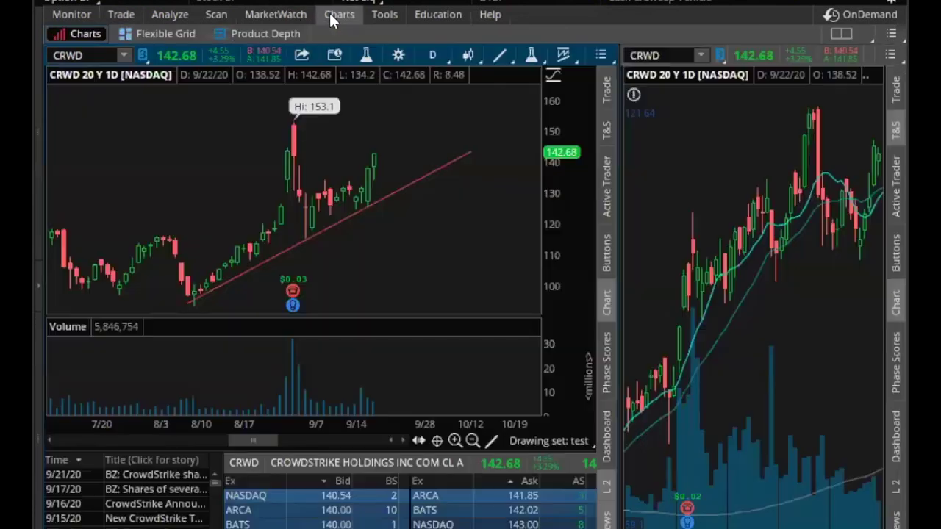
key("ctrl+v")
key("Return")
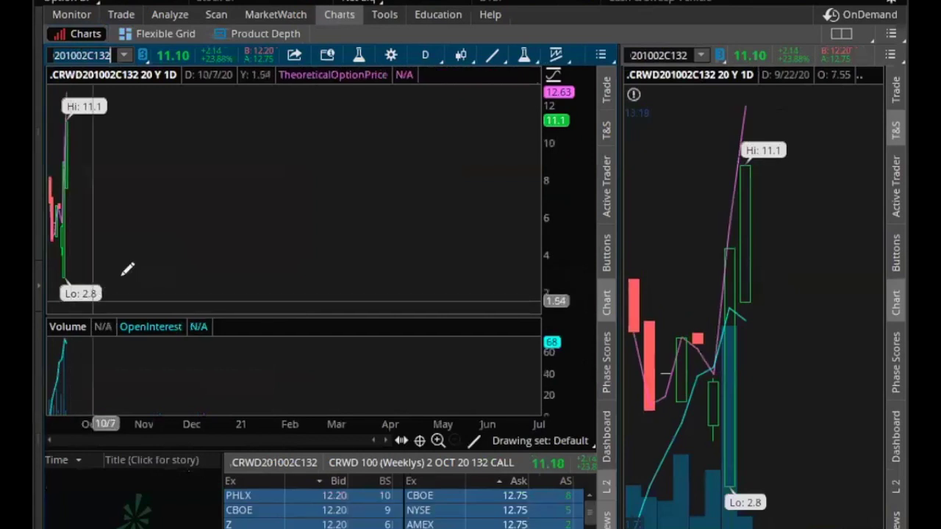
left_click_drag(147, 210, 42, 200)
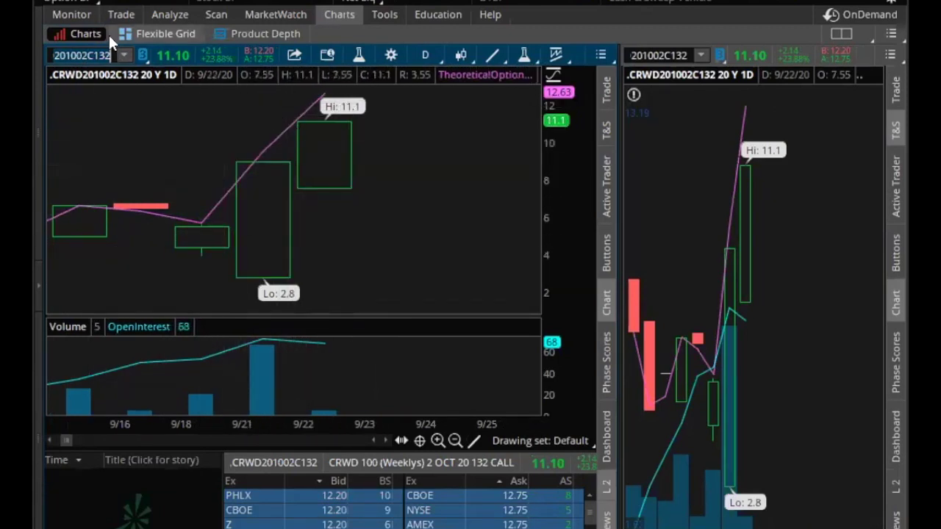
Replace the option symbol in the chart with the underlying stock CRWD.
mouse_move(112, 14)
double_click(65, 54)
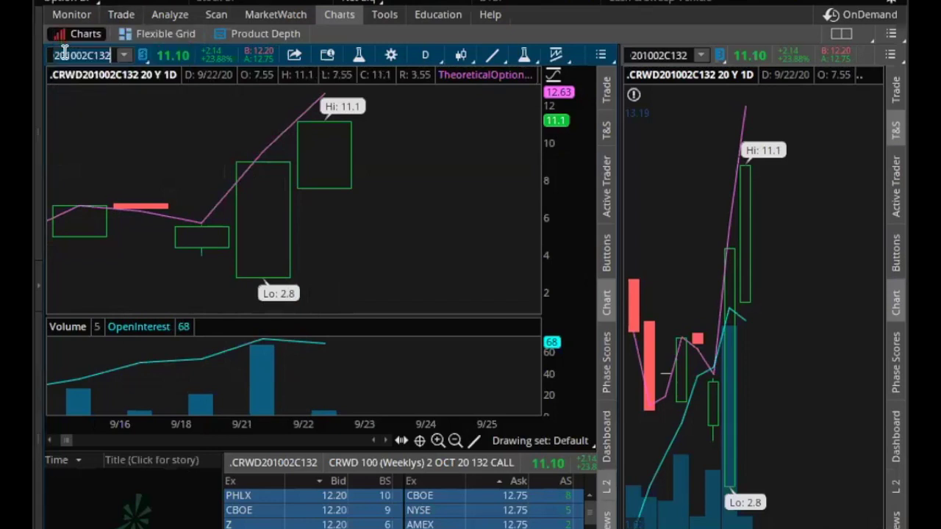
type(".CRWD")
key("BackSpace")
key("BackSpace")
key("BackSpace")
key("BackSpace")
key("BackSpace")
type("CRWD")
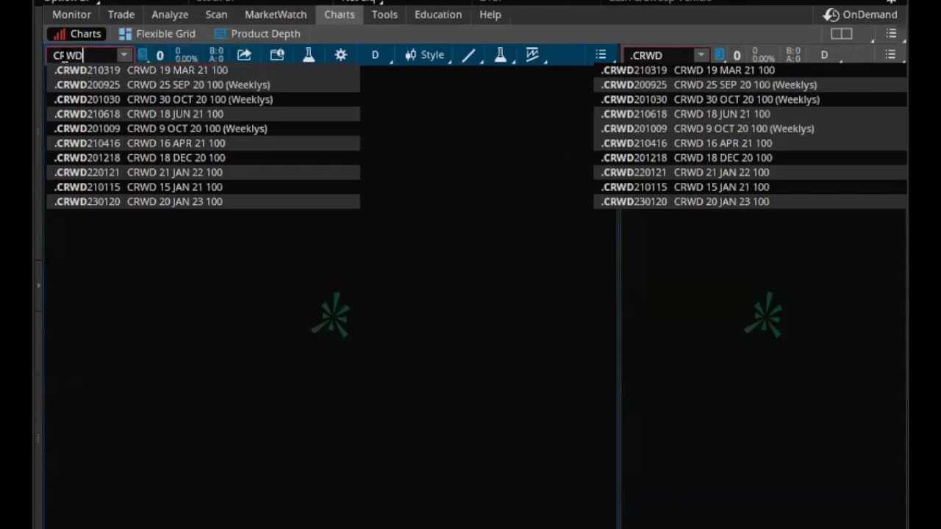
key("Return")
Check the CRWD option chain and reload the copied .CRWD201002C132 call in the chart.
left_click(112, 13)
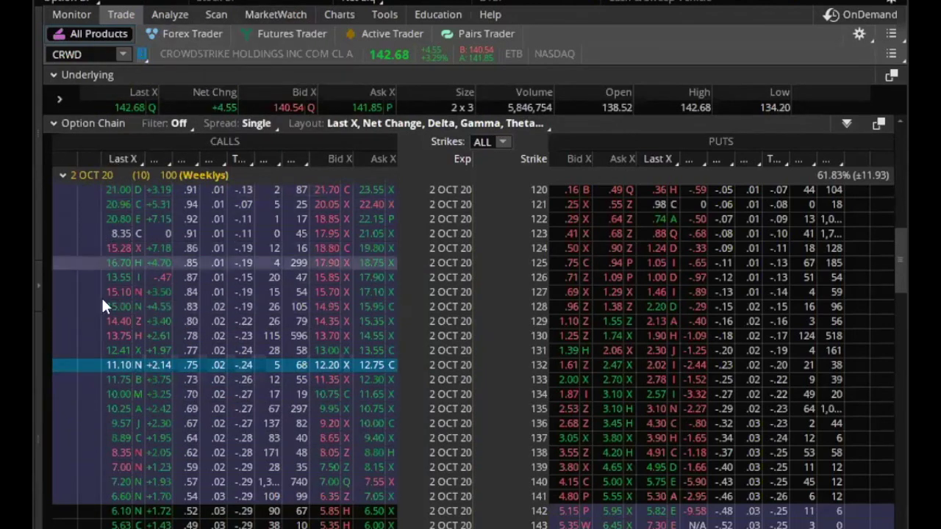
left_click(335, 15)
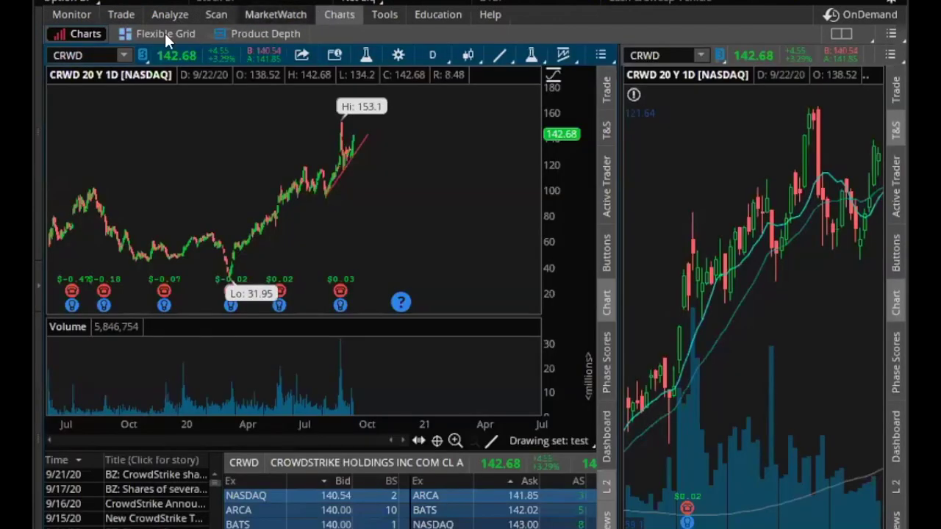
left_click(80, 57)
key("ctrl+v")
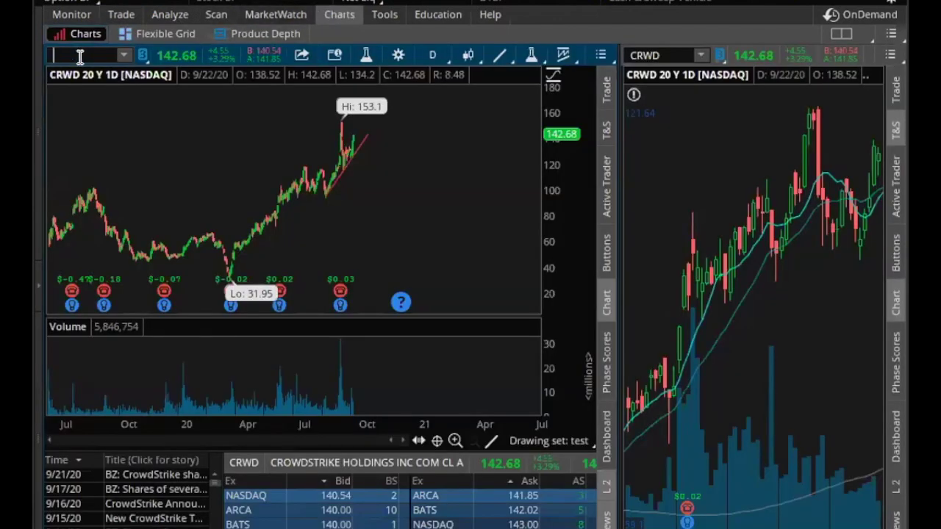
key("Return")
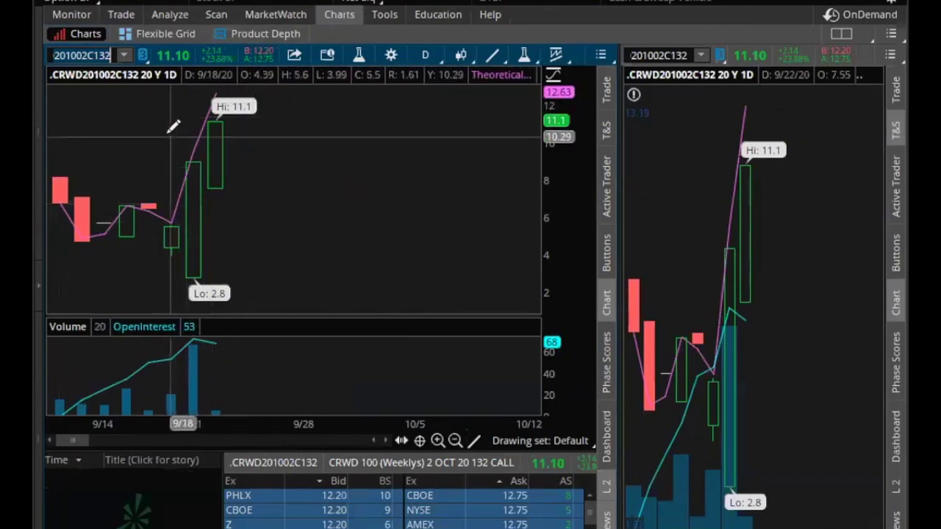
Load CRWD in place of the option contract and zoom in on its daily candles and trendline from late June to September.
left_click(92, 53)
type(".CR")
key("BackSpace")
key("BackSpace")
key("BackSpace")
type("CRWD")
key("Return")
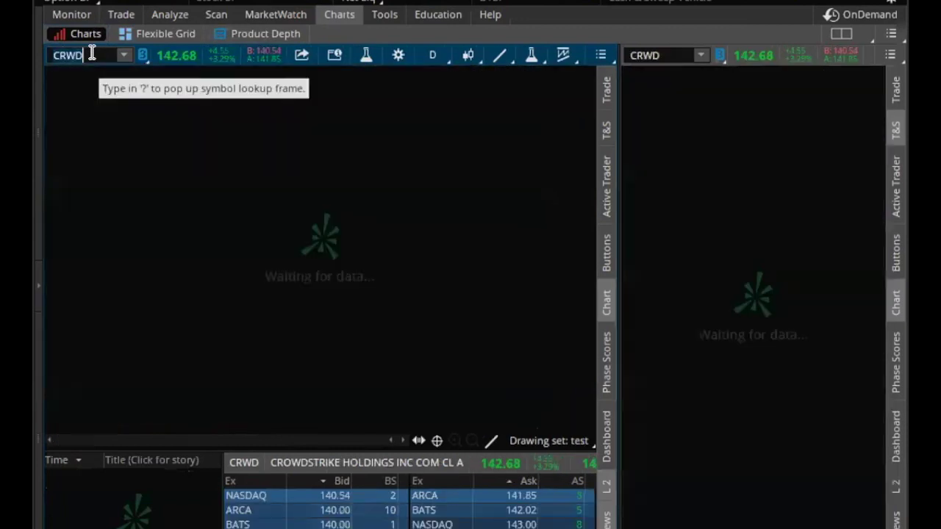
left_click_drag(139, 147, 479, 175)
left_click_drag(206, 142, 572, 158)
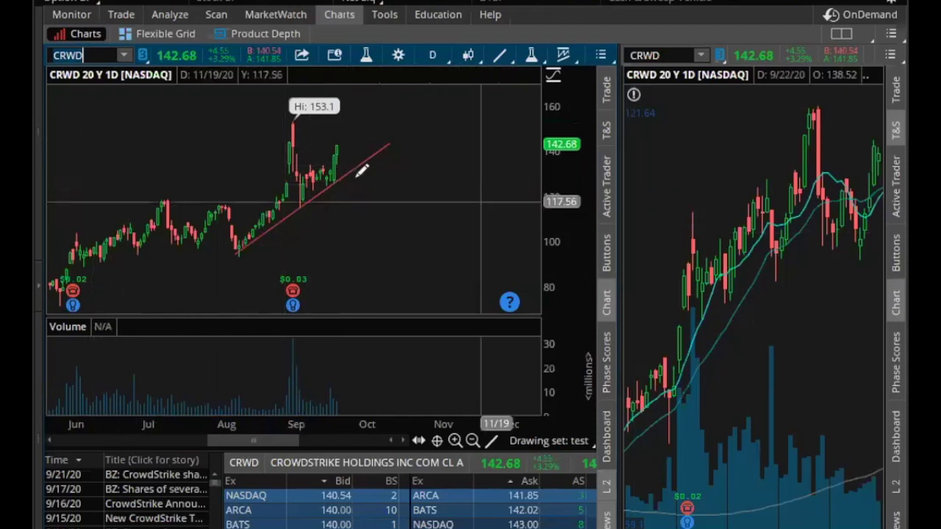
scroll(483, 141, "up", 3)
scroll(458, 218, "up", 1)
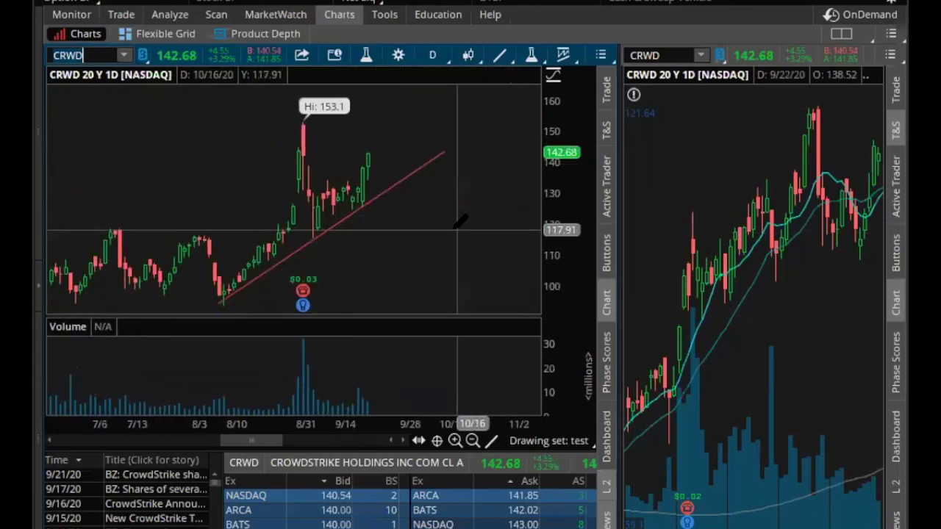
scroll(458, 218, "up", 1)
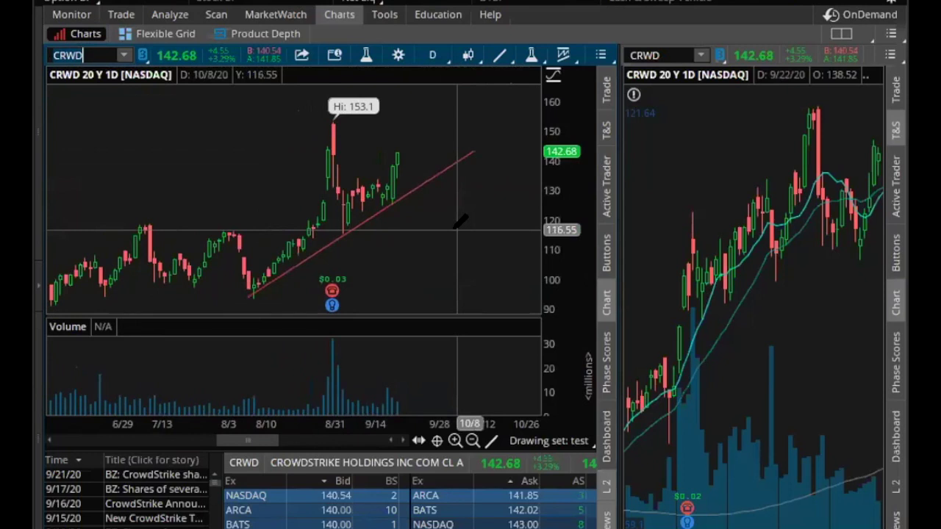
Load JD in the chart and zoom in on its daily candles from April to September.
left_click(93, 55)
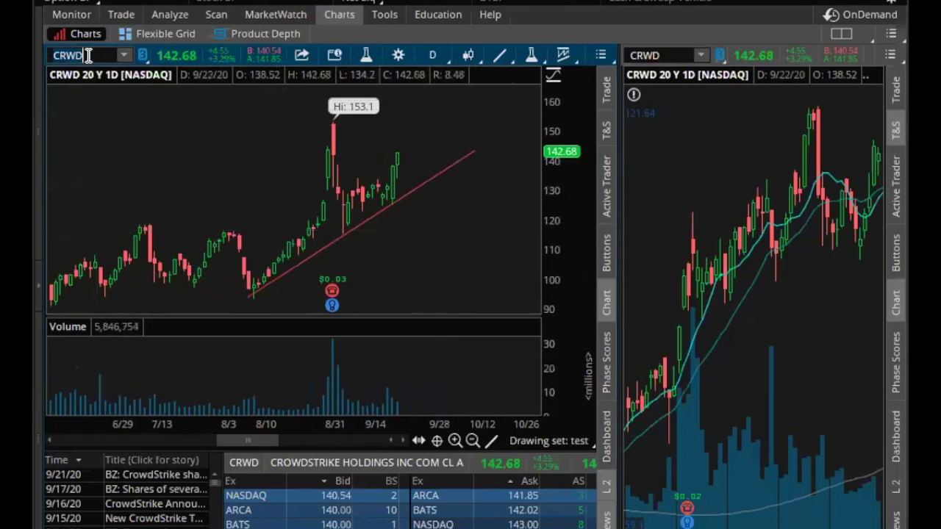
key("BackSpace")
key("BackSpace")
key("BackSpace")
key("BackSpace")
type("JD")
key("Return")
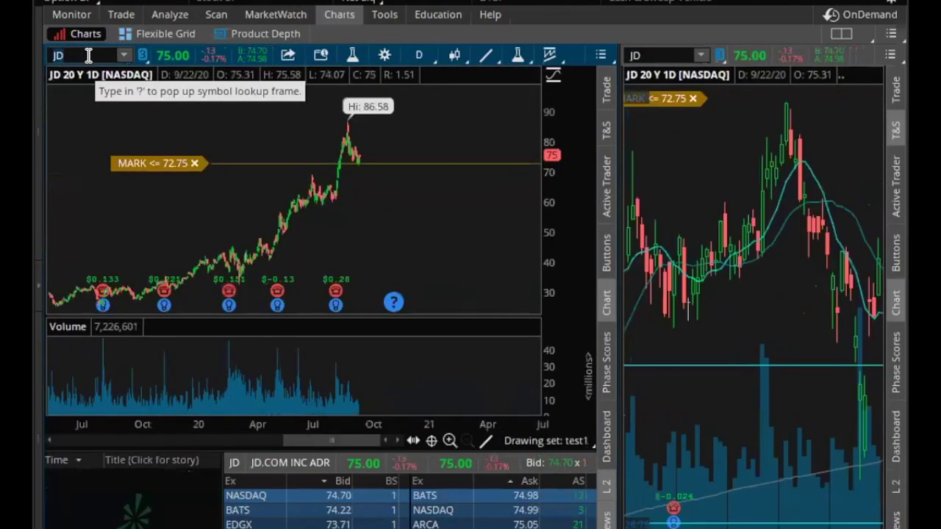
left_click_drag(252, 102, 412, 99)
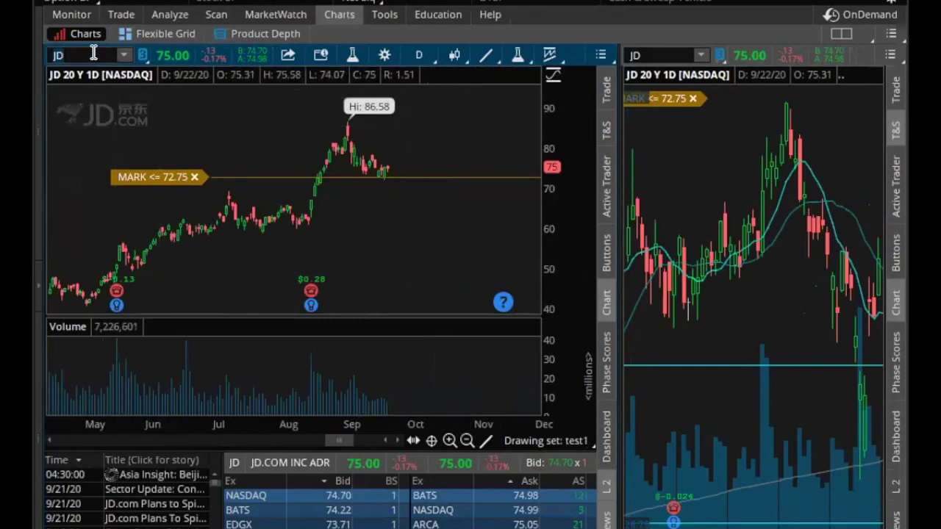
Load CRWD in place of JD and zoom in on its daily candles and trendline from July to September.
type("CRWD")
key("Return")
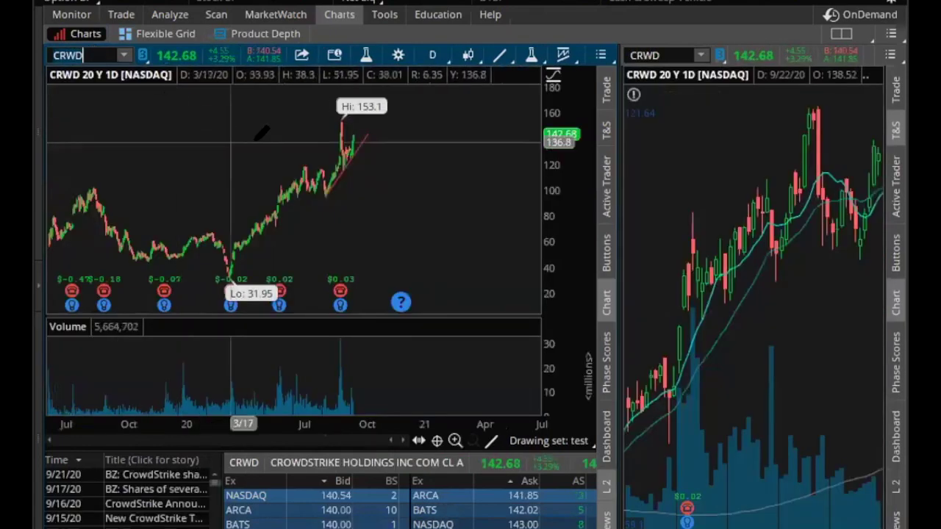
left_click_drag(256, 143, 425, 147)
left_click_drag(137, 144, 477, 156)
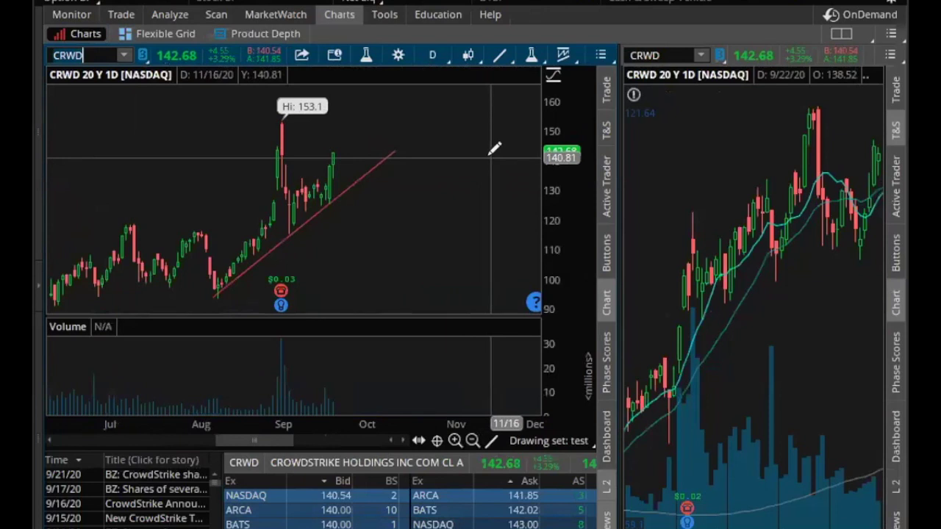